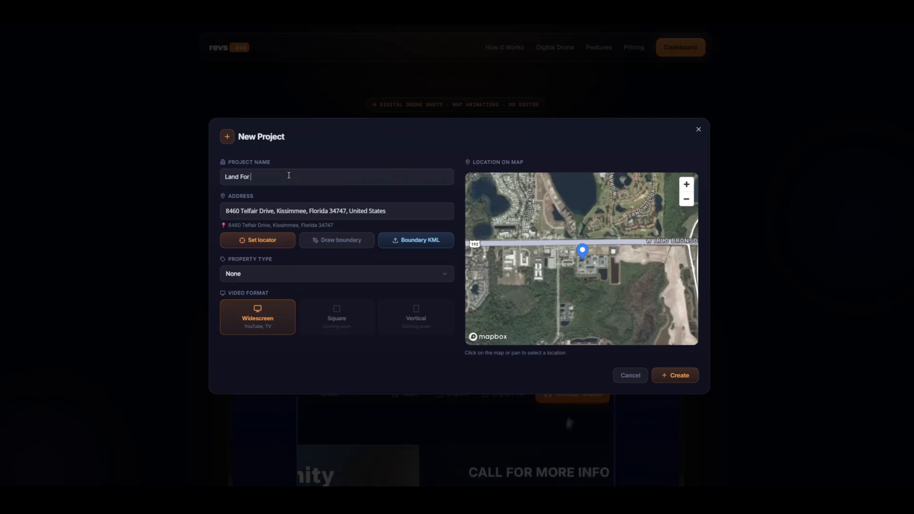
Set the property type to Land
left_click(307, 281)
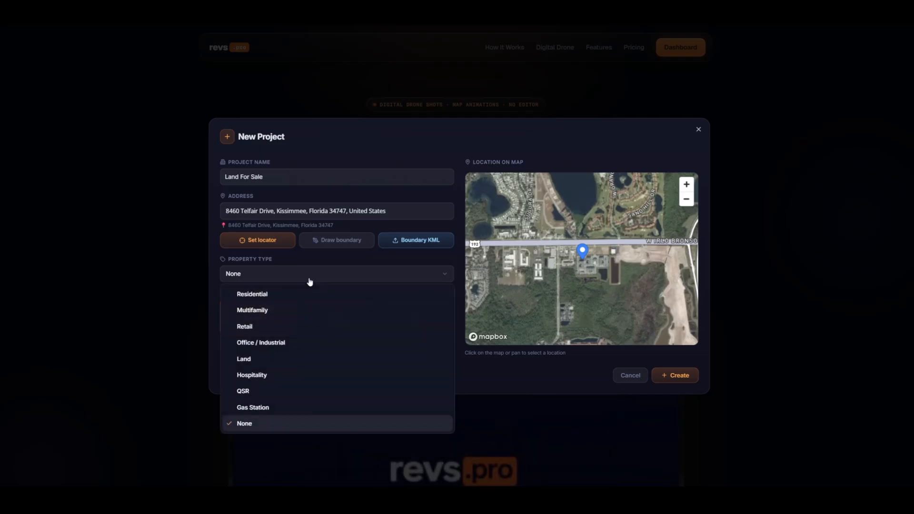
left_click(277, 361)
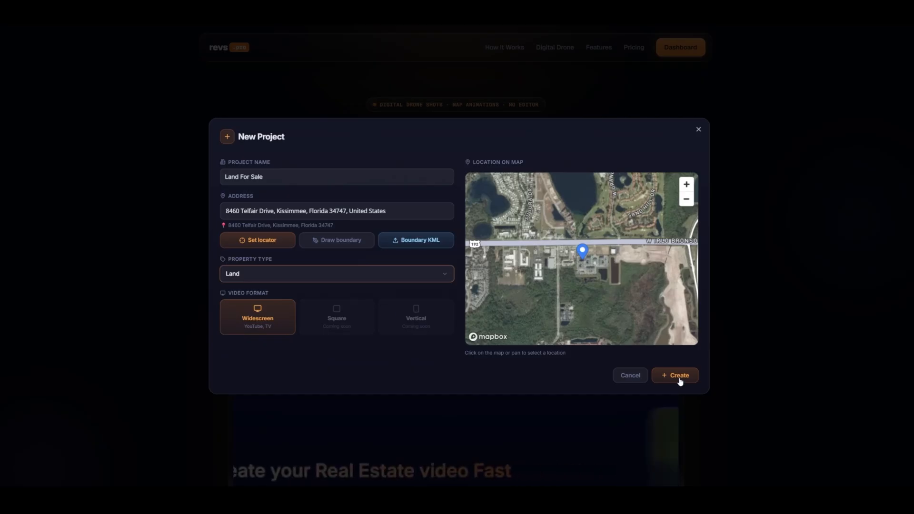
Zoom into the map and draw a four-corner boundary around the vacant lot
scroll(563, 250, "up", 5)
scroll(566, 251, "up", 4)
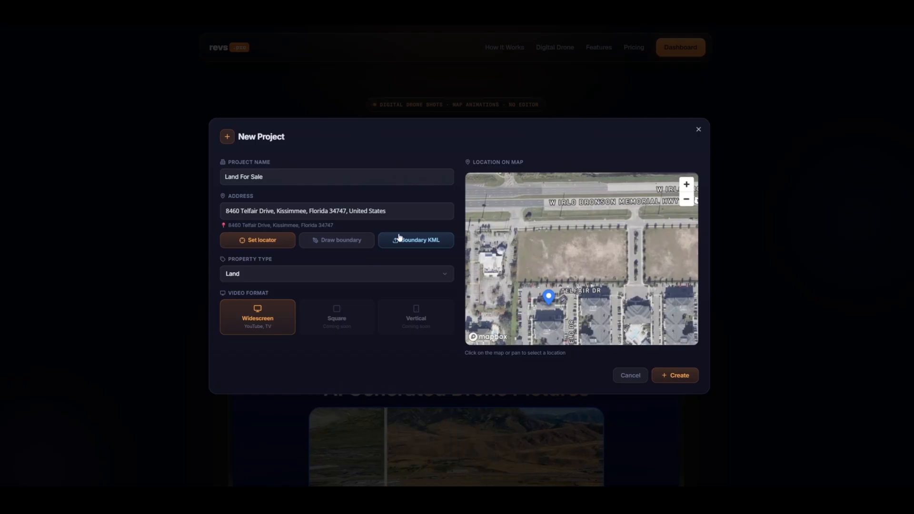
left_click(362, 242)
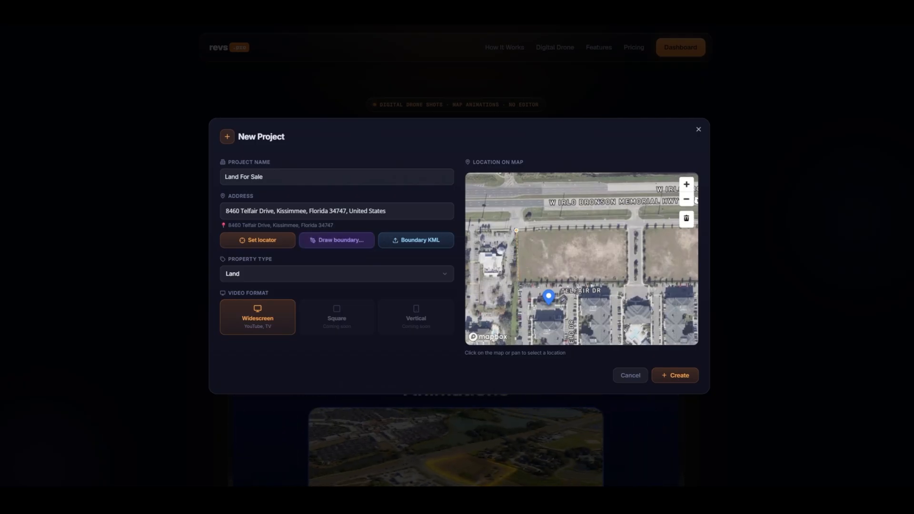
left_click(517, 230)
left_click(517, 281)
left_click(624, 280)
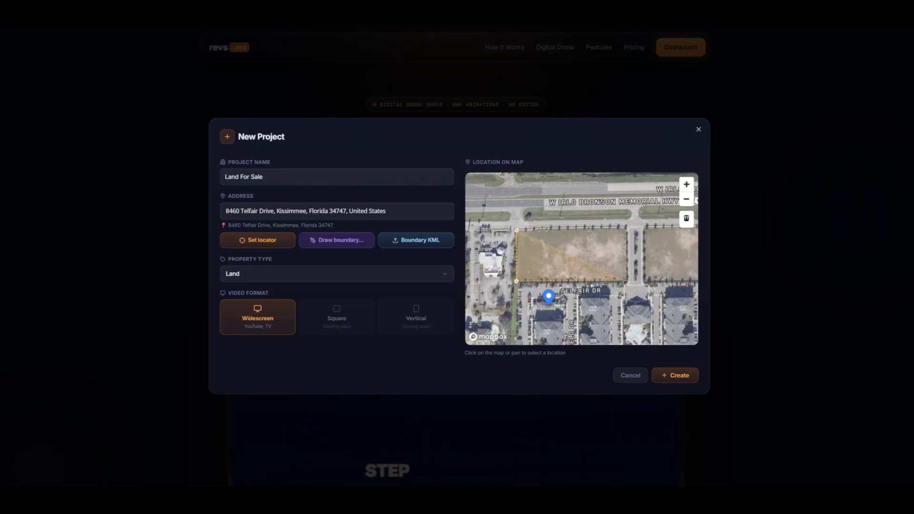
double_click(627, 228)
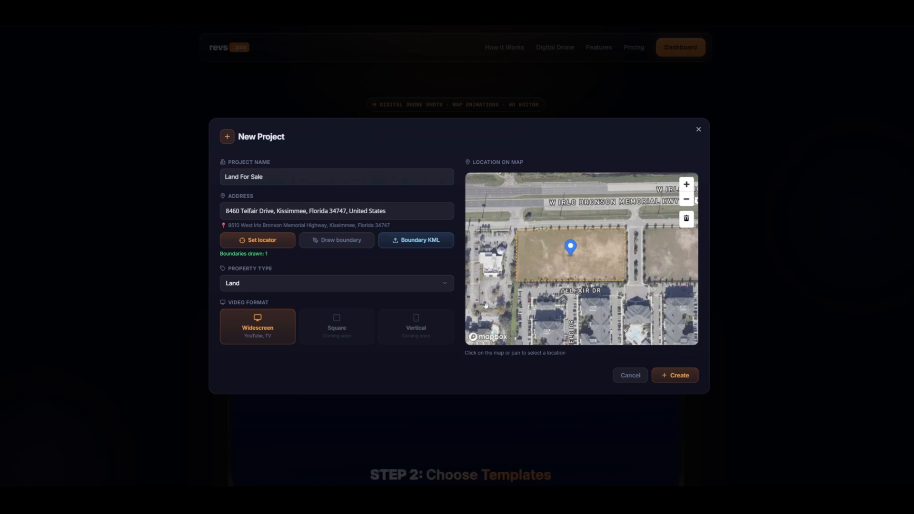
Delete the country from the end of the address and create the project
left_click_drag(387, 211, 346, 210)
key("BackSpace")
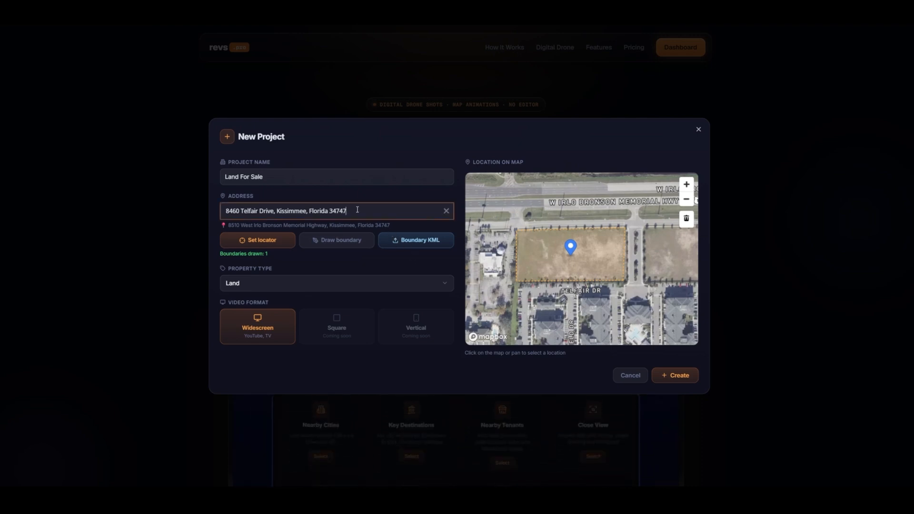
left_click(691, 376)
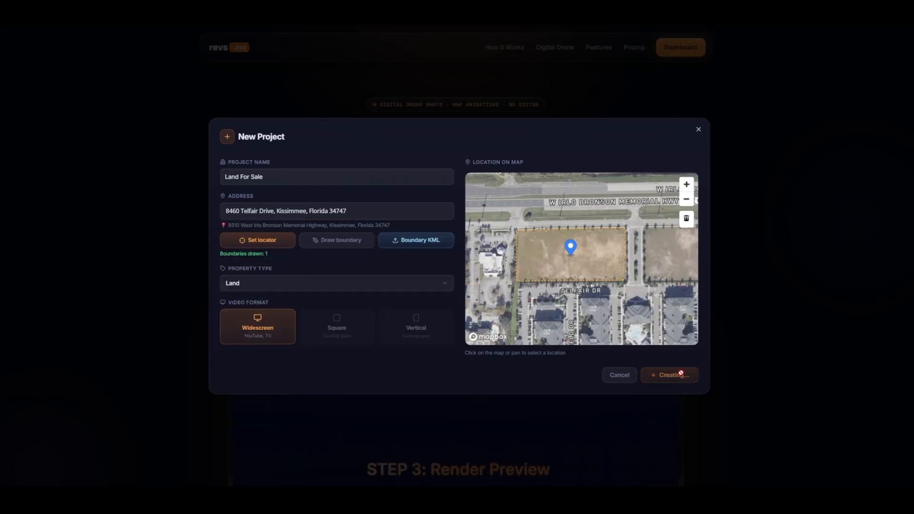
left_click(691, 376)
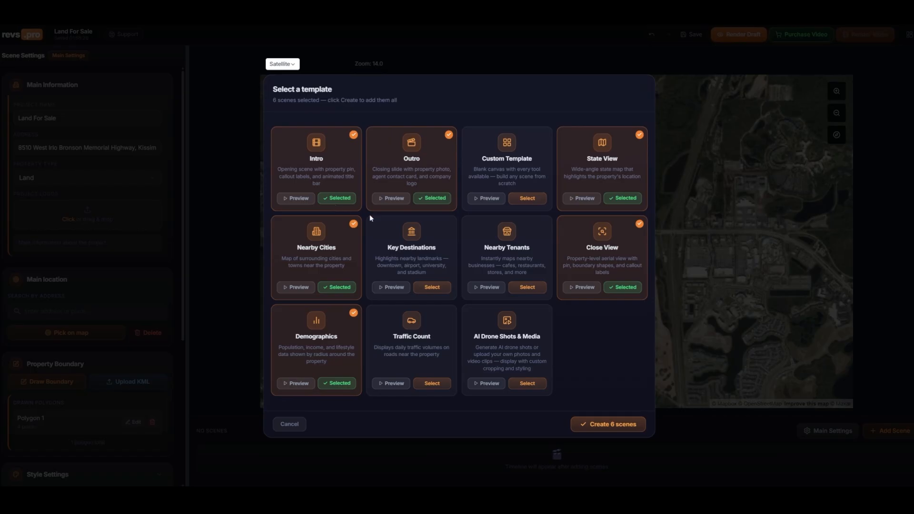
Add Nearby Tenants, Traffic Count, AI Drone Shots & Media and Key Destinations, drop Nearby Cities, and create the 9 scenes
left_click(528, 288)
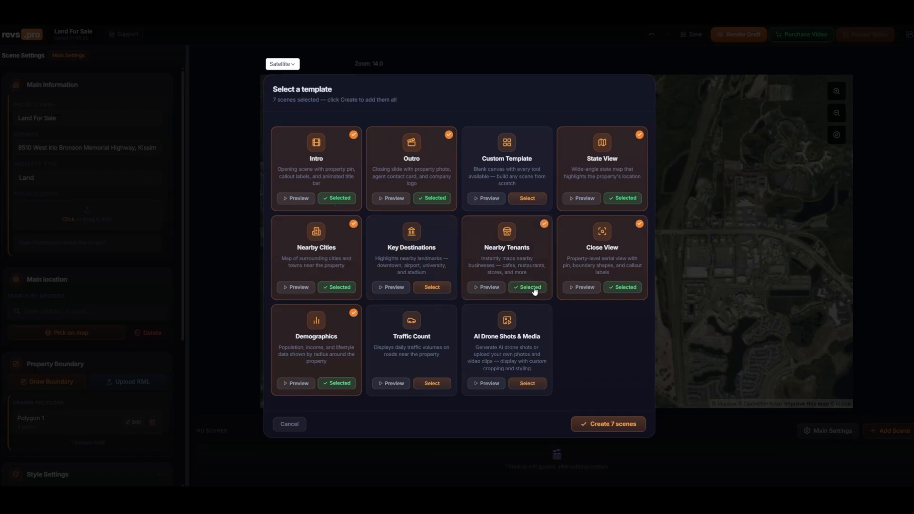
left_click(441, 383)
left_click(529, 385)
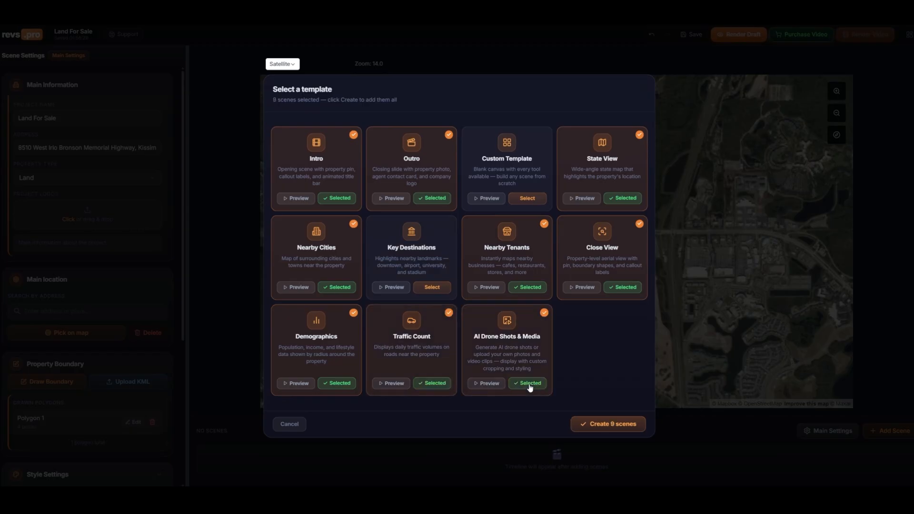
left_click(334, 290)
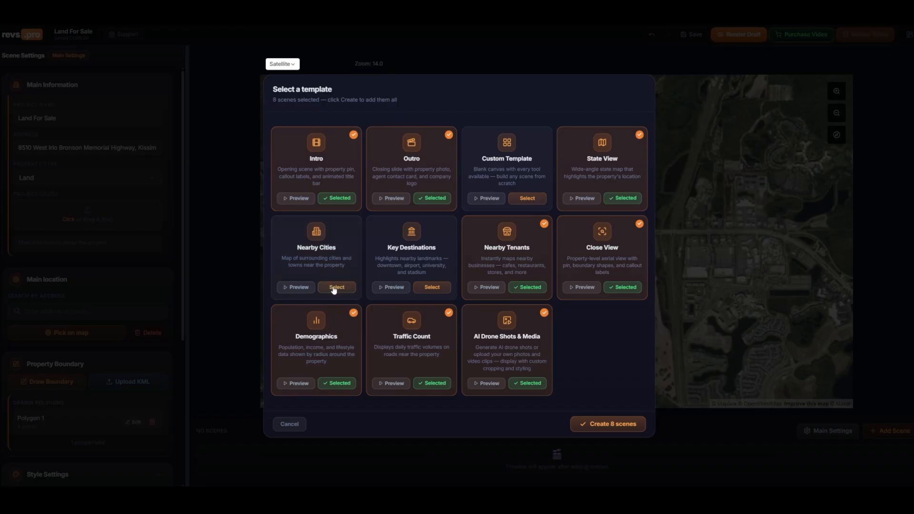
left_click(436, 289)
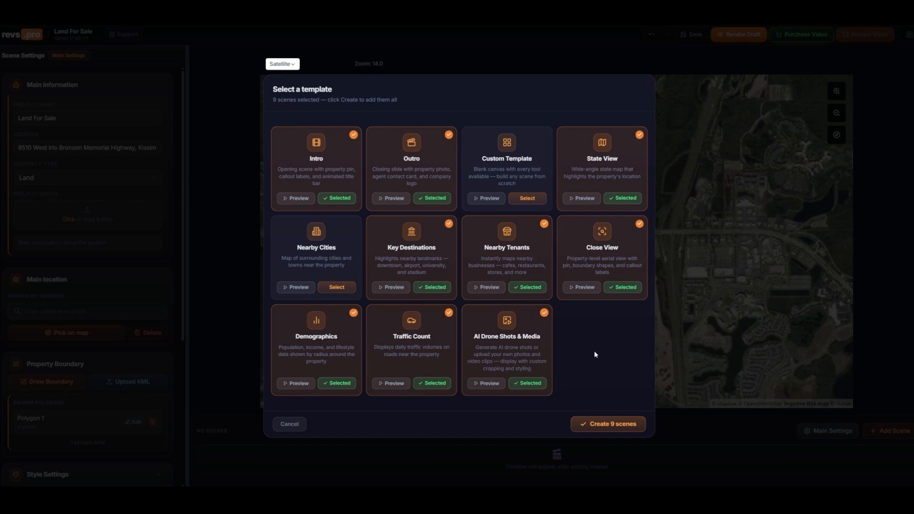
left_click(618, 425)
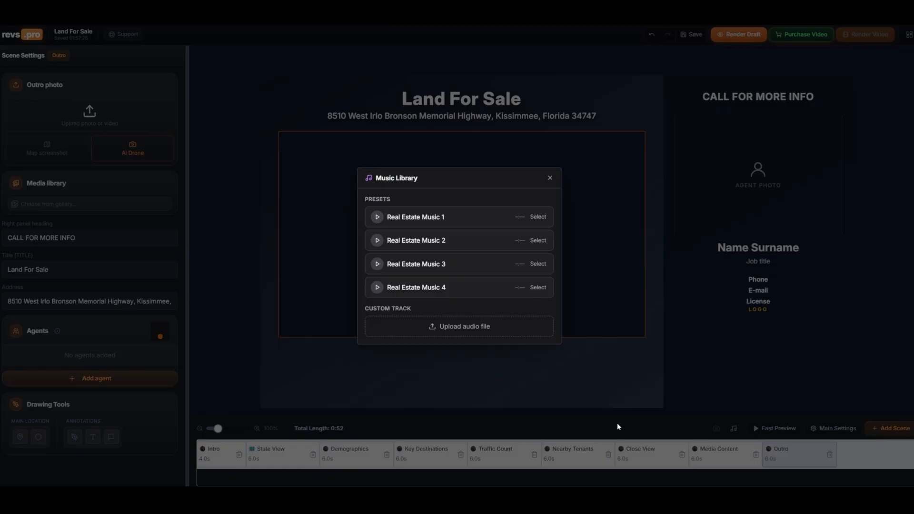
Preview Real Estate Music 1 and select it as the soundtrack
left_click(377, 217)
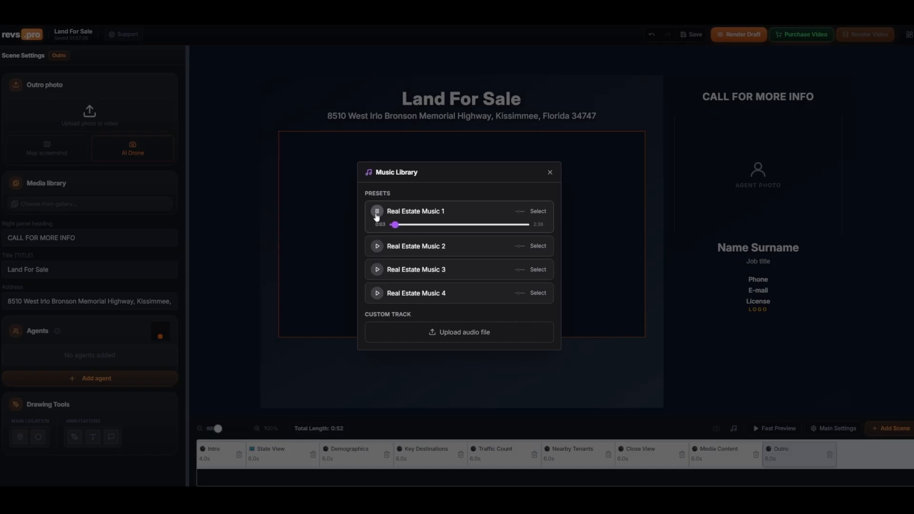
left_click(377, 214)
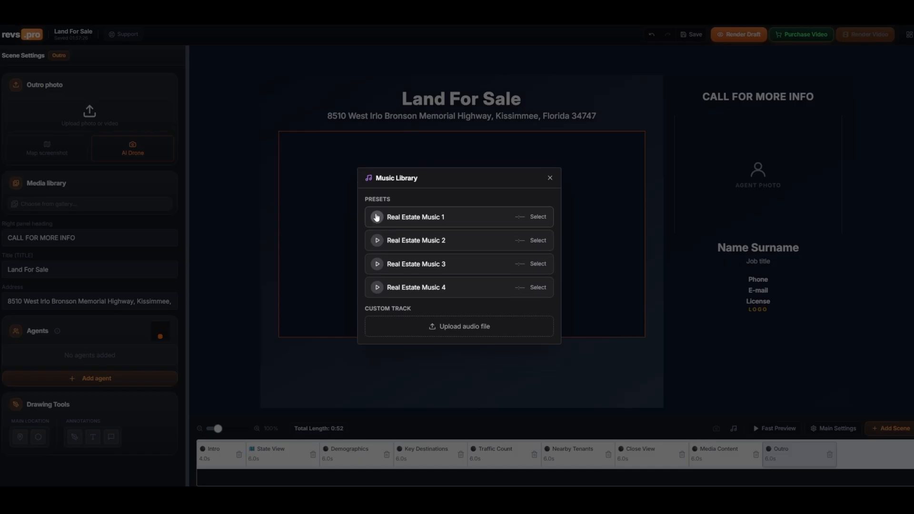
left_click(539, 214)
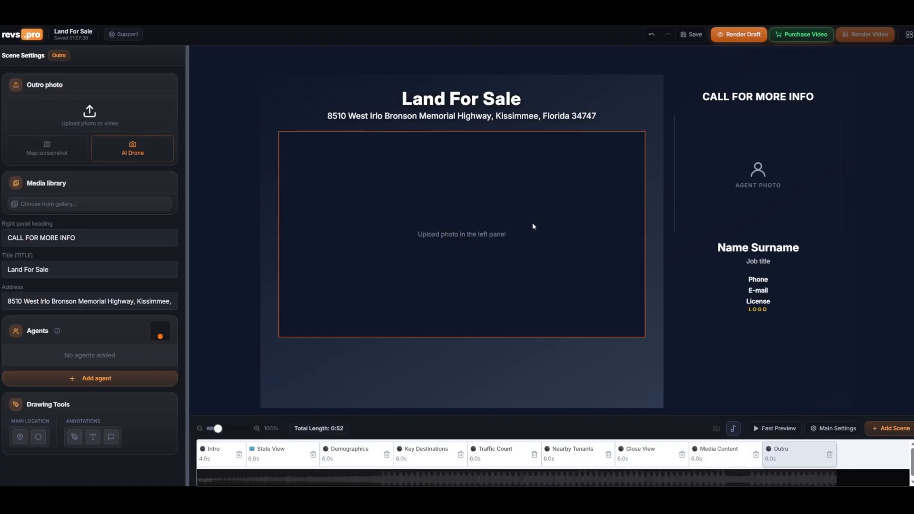
Open the project's main settings and review the location, boundary, style and measurement sections
left_click(227, 450)
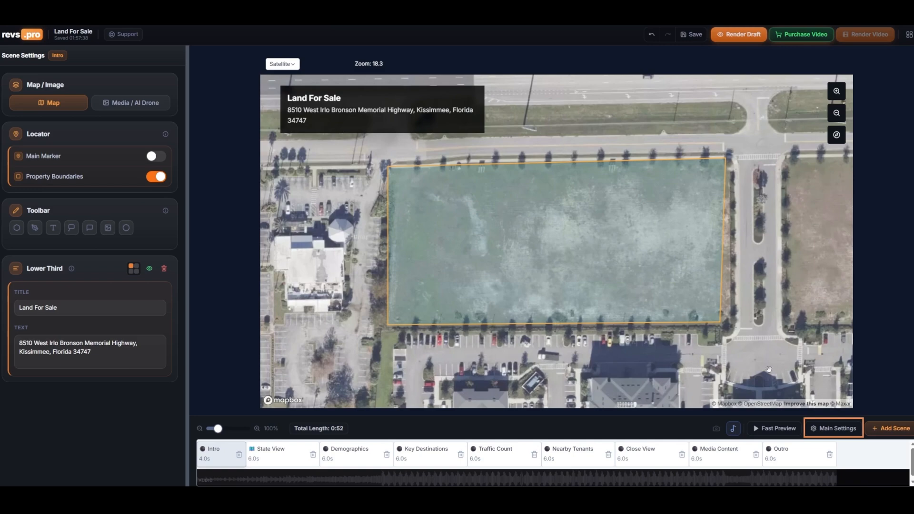
left_click(822, 430)
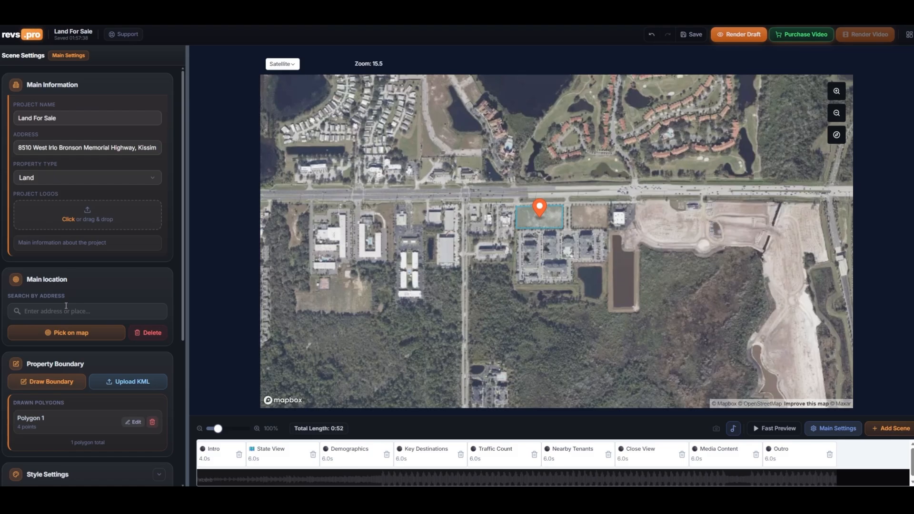
scroll(66, 306, "down", 1)
scroll(66, 309, "down", 1)
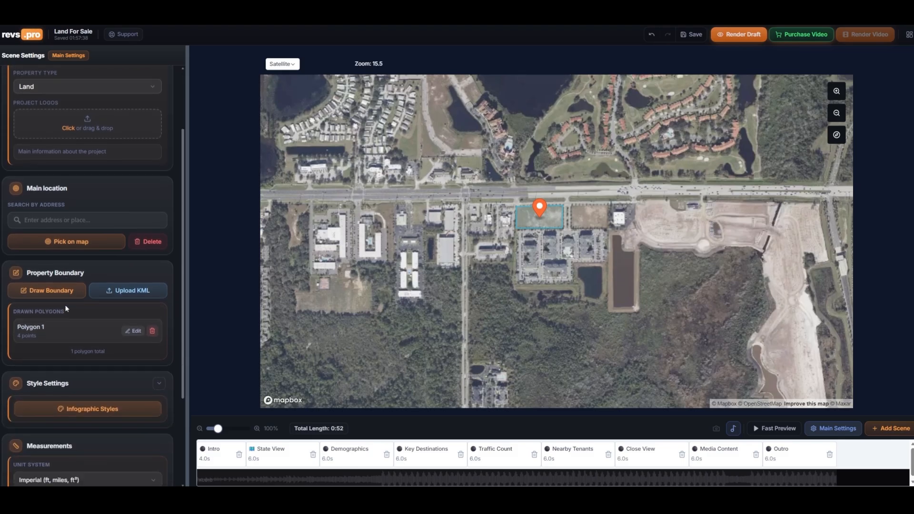
scroll(495, 198, "up", 5)
scroll(523, 221, "up", 5)
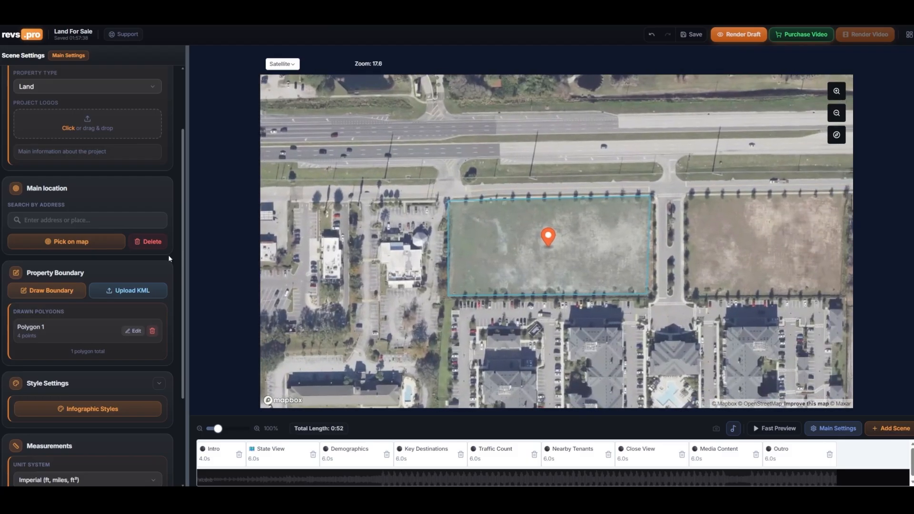
scroll(104, 414, "down", 3)
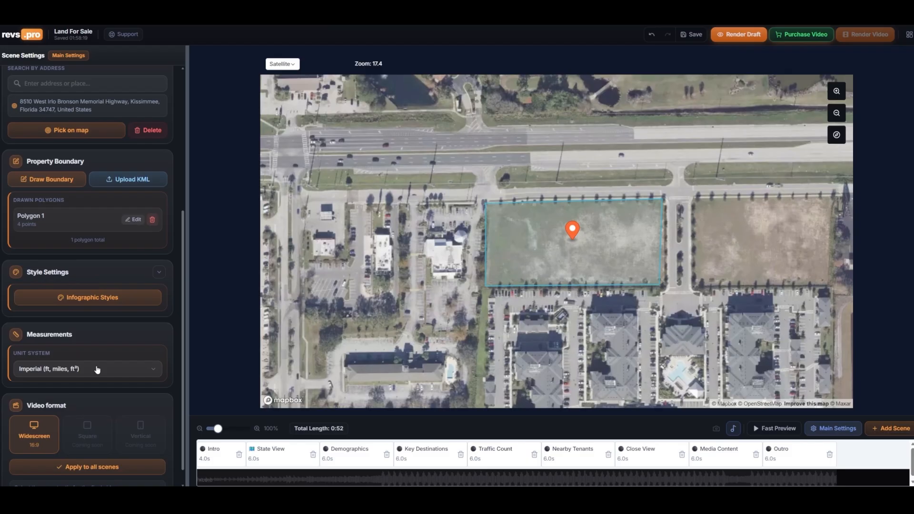
scroll(97, 370, "down", 1)
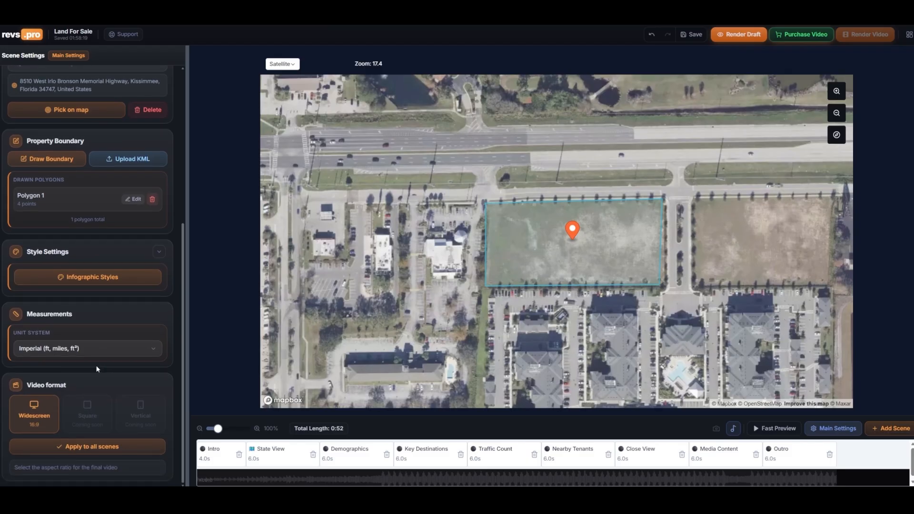
Open Infographic Styles, try several map style presets, and apply the chosen style
left_click(95, 281)
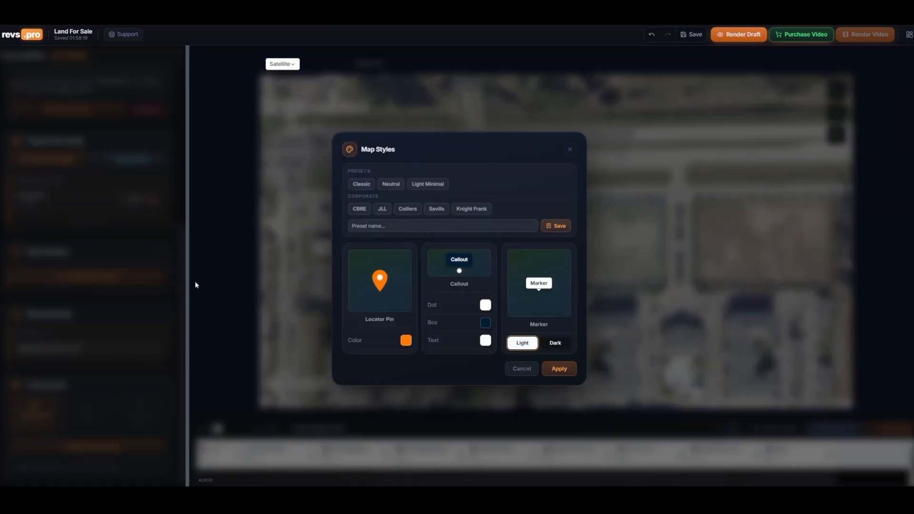
left_click(419, 184)
left_click(393, 184)
left_click(424, 184)
left_click(444, 210)
left_click(408, 209)
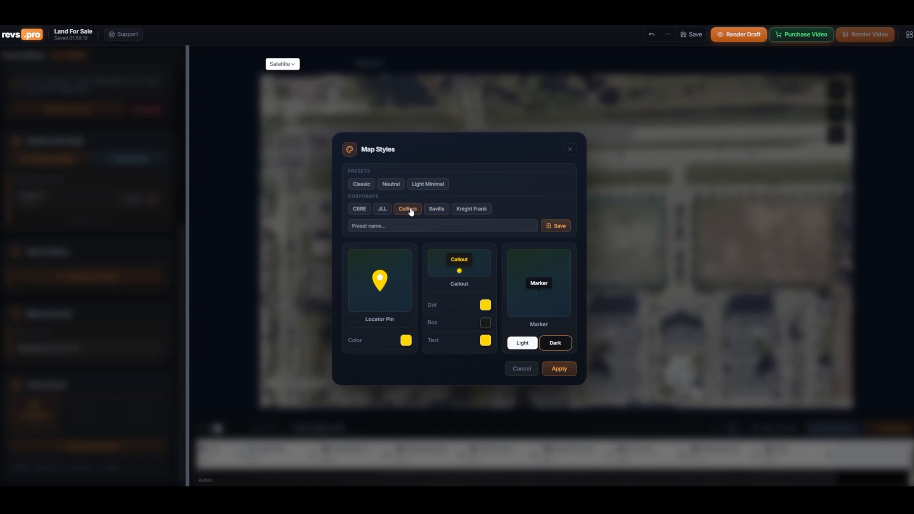
left_click(361, 185)
left_click(470, 209)
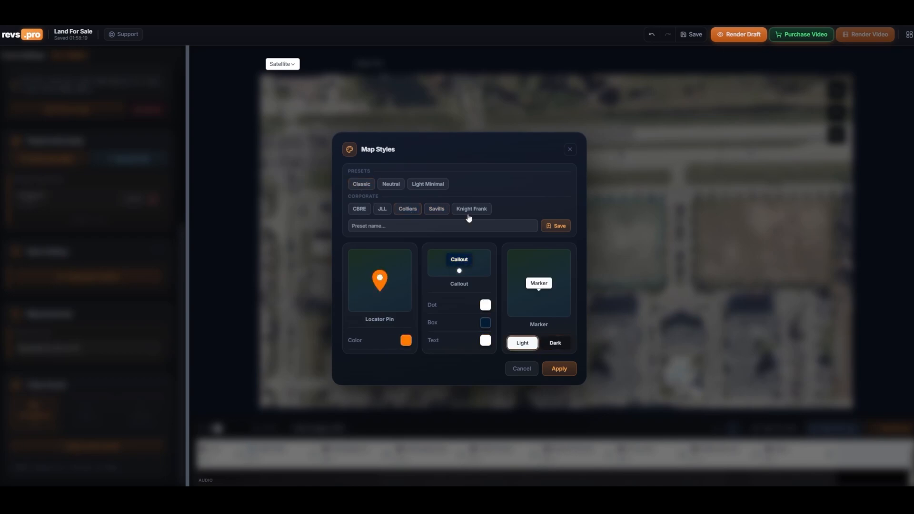
left_click(568, 370)
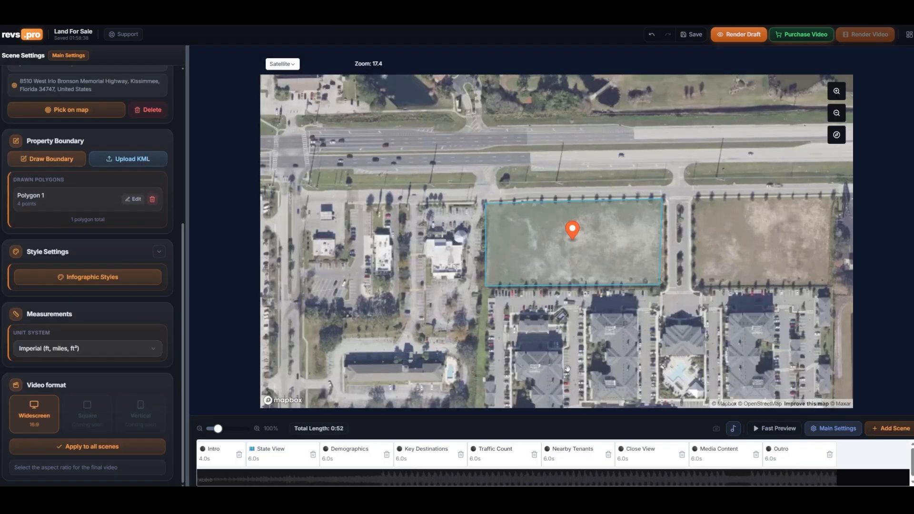
Select the Intro scene and nudge its map framing slightly
left_click(215, 453)
left_click_drag(523, 255, 530, 258)
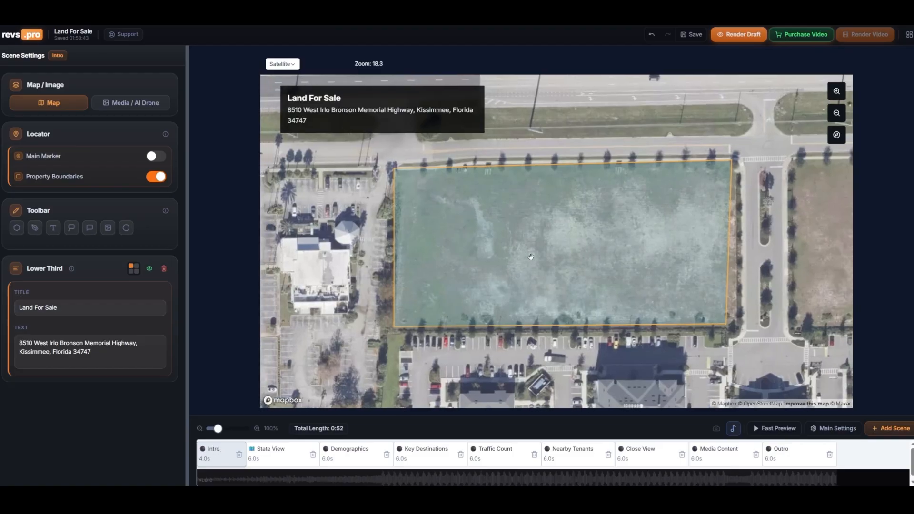
scroll(530, 257, "down", 1)
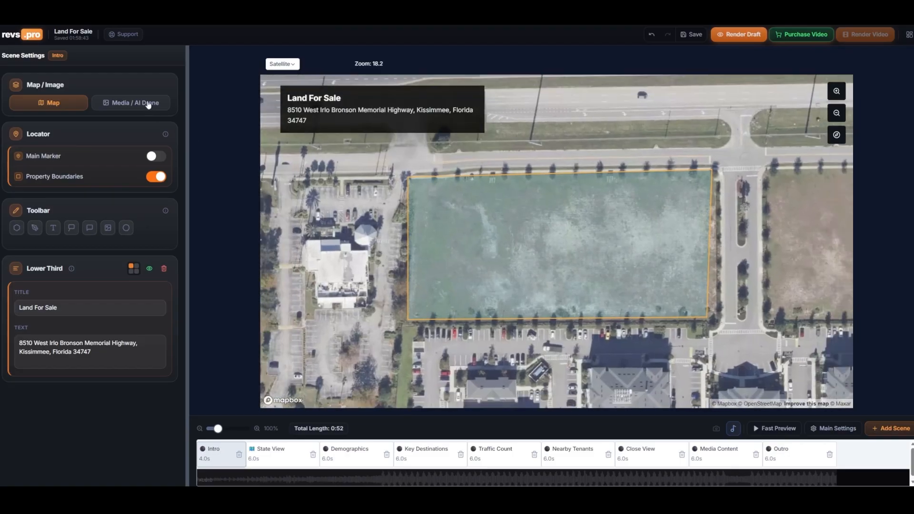
Switch the Intro scene to Media / AI Drone and open the Drone Picture creator
left_click(148, 105)
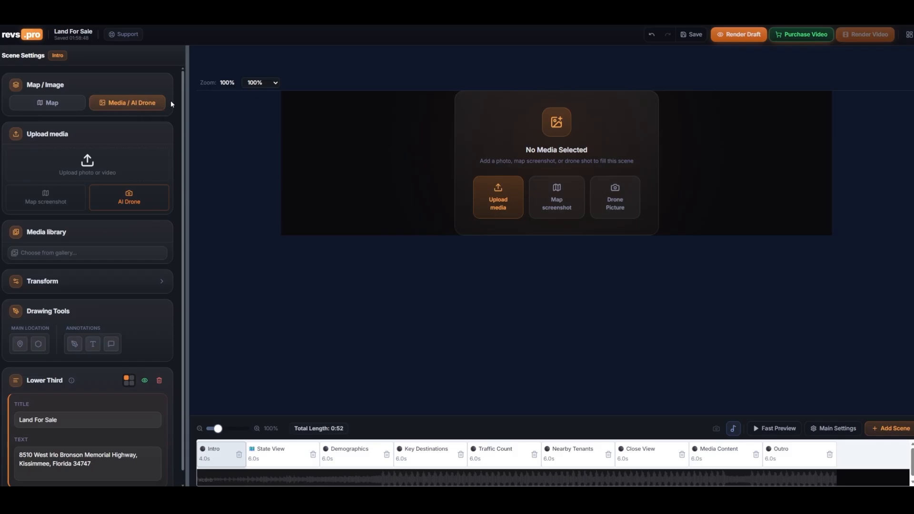
left_click(611, 204)
scroll(535, 257, "down", 2)
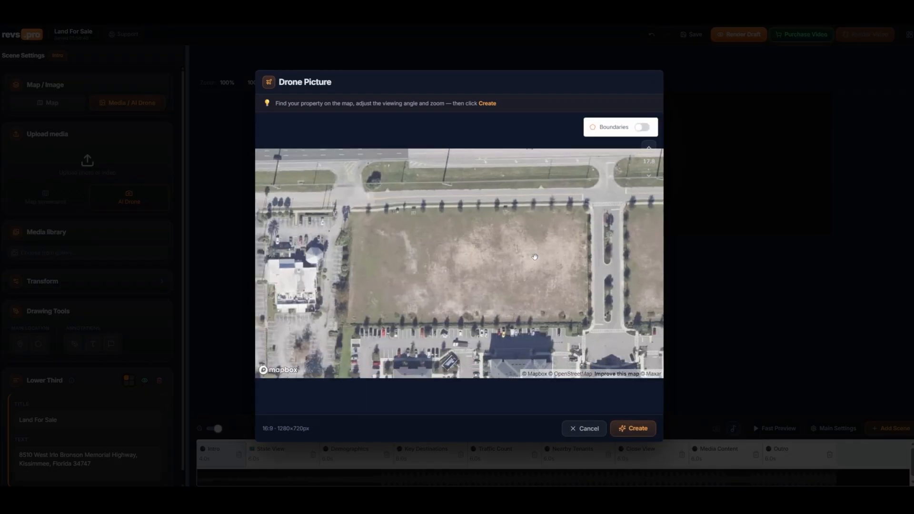
Turn the boundaries overlay on and off again in the drone view
left_click(643, 128)
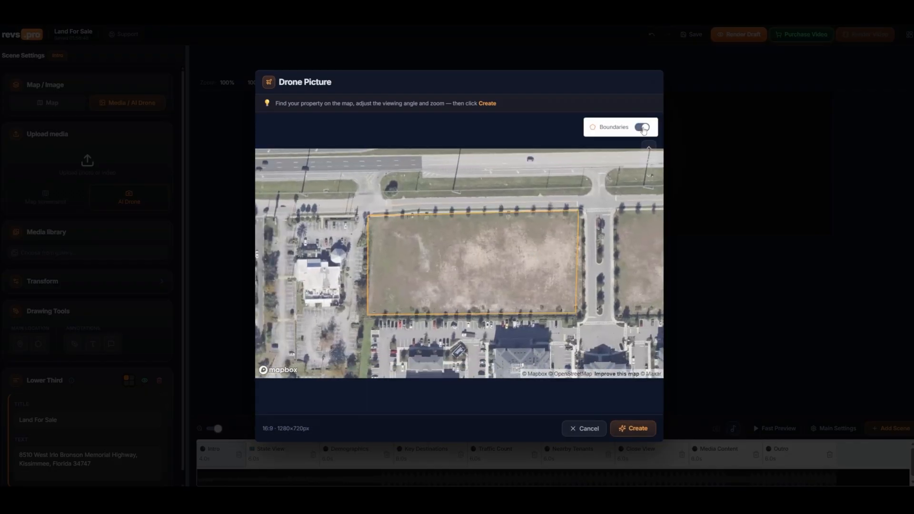
left_click(642, 129)
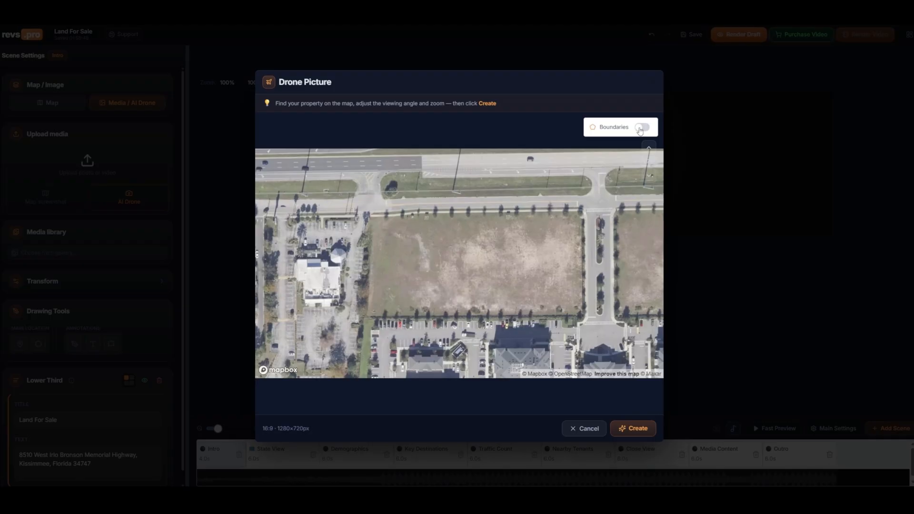
Frame the property in a tilted drone view and create the AI drone picture for the Intro scene
scroll(510, 252, "down", 3)
scroll(565, 253, "down", 5)
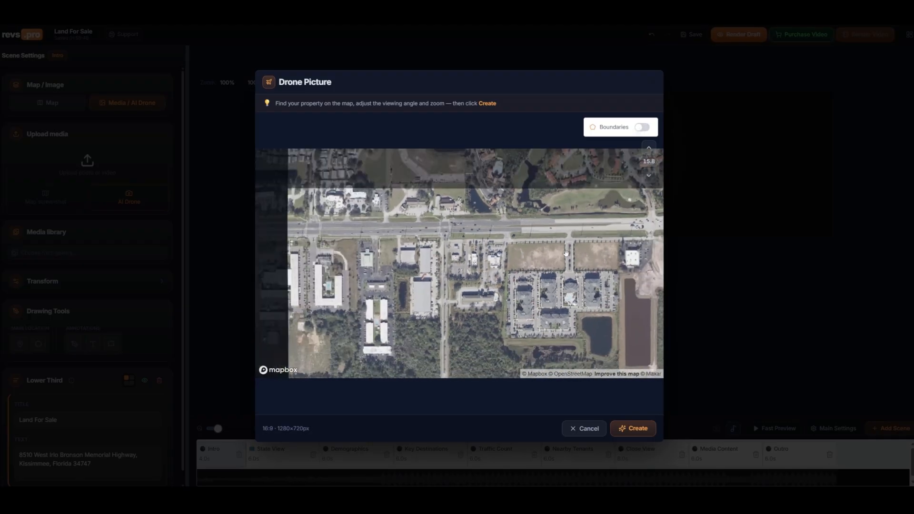
left_click_drag(475, 264, 439, 251)
scroll(439, 251, "up", 3)
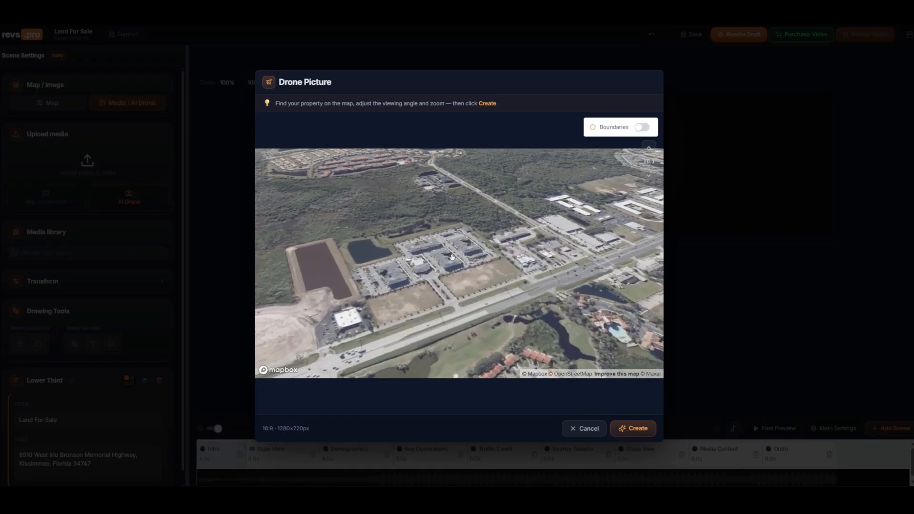
left_click_drag(488, 265, 483, 266)
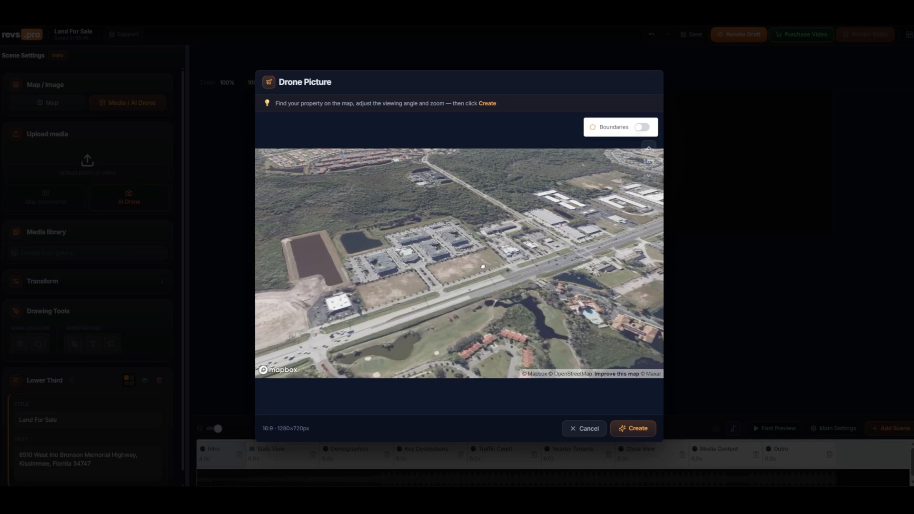
left_click(634, 429)
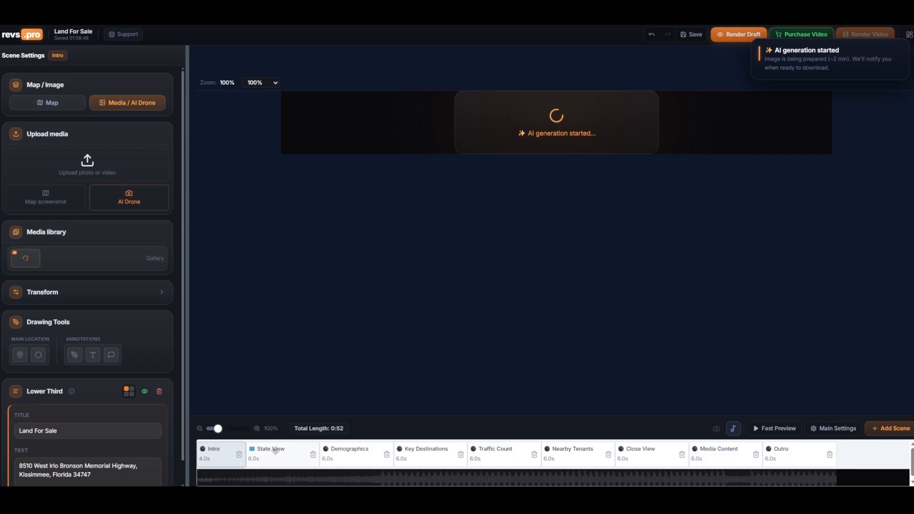
Open the State View scene, zoom the Florida map slightly, and reposition the Tampa and Tallahassee city labels
left_click(275, 451)
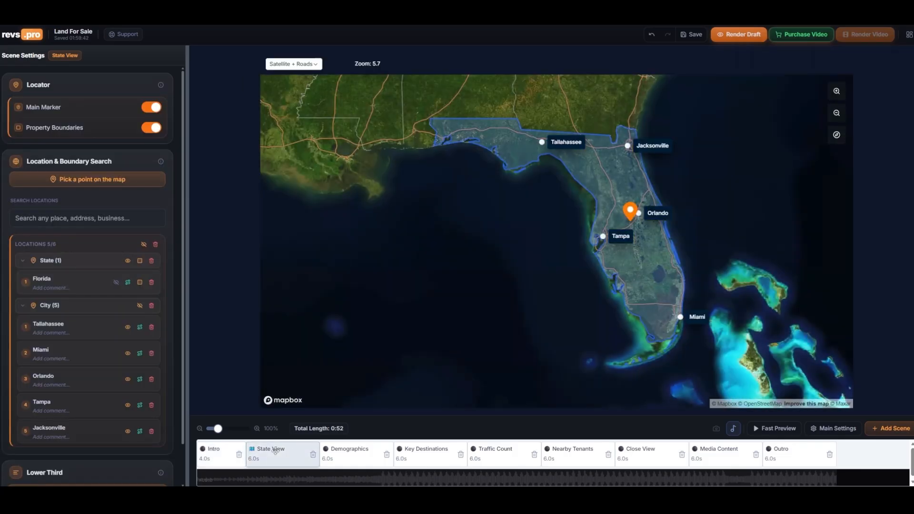
scroll(607, 194, "up", 2)
scroll(607, 194, "down", 1)
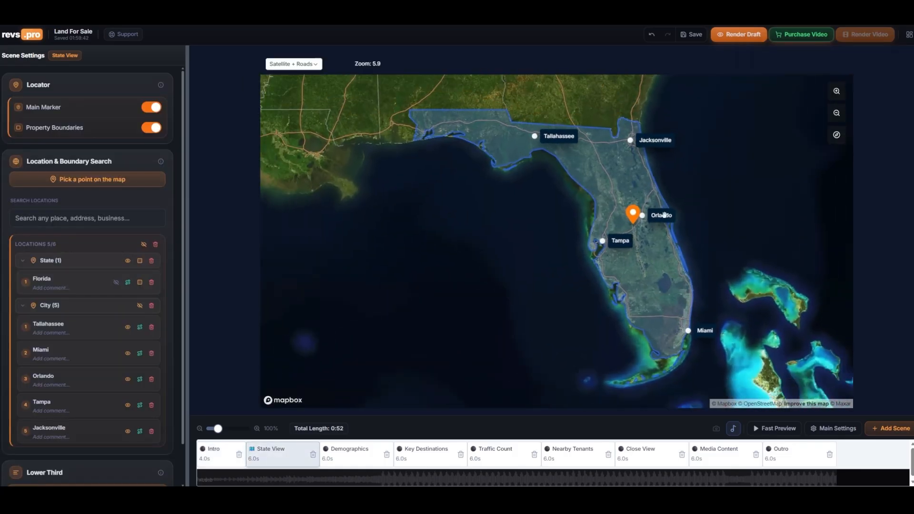
left_click_drag(582, 242, 584, 239)
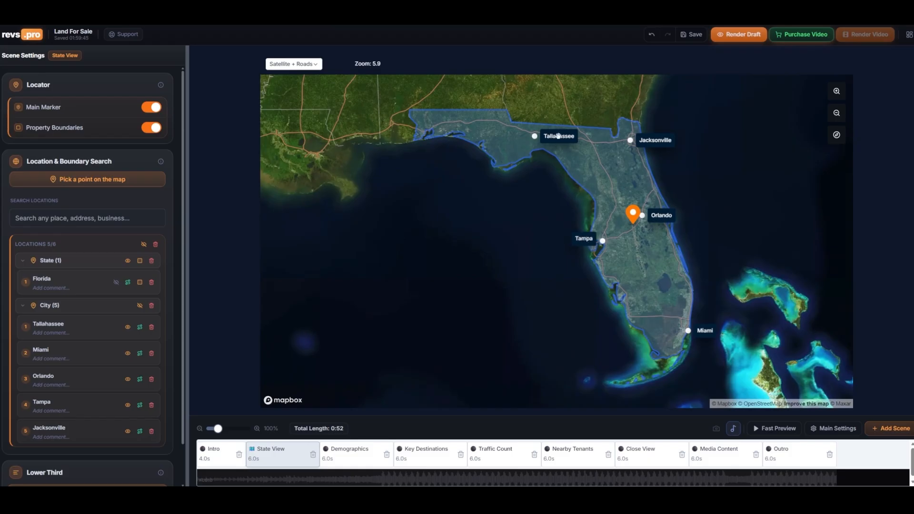
left_click_drag(559, 137, 510, 136)
left_click_drag(672, 217, 670, 217)
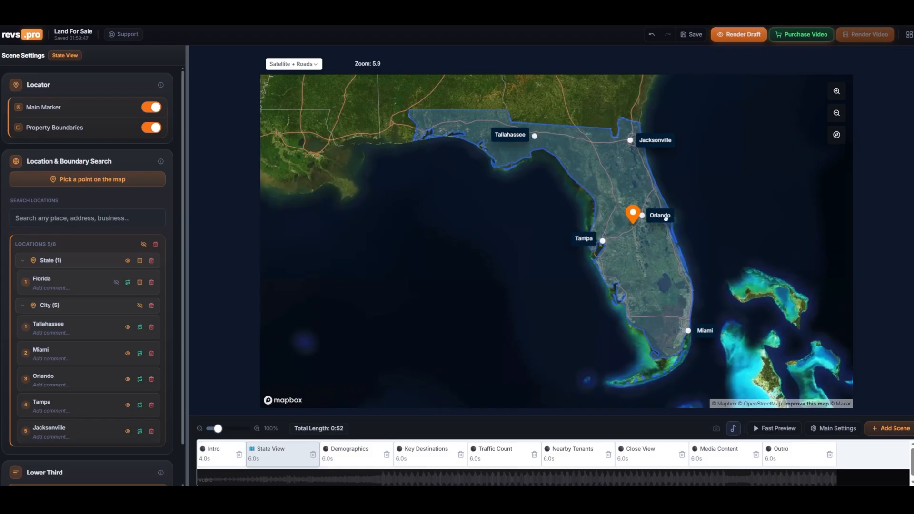
left_click_drag(705, 331, 702, 331)
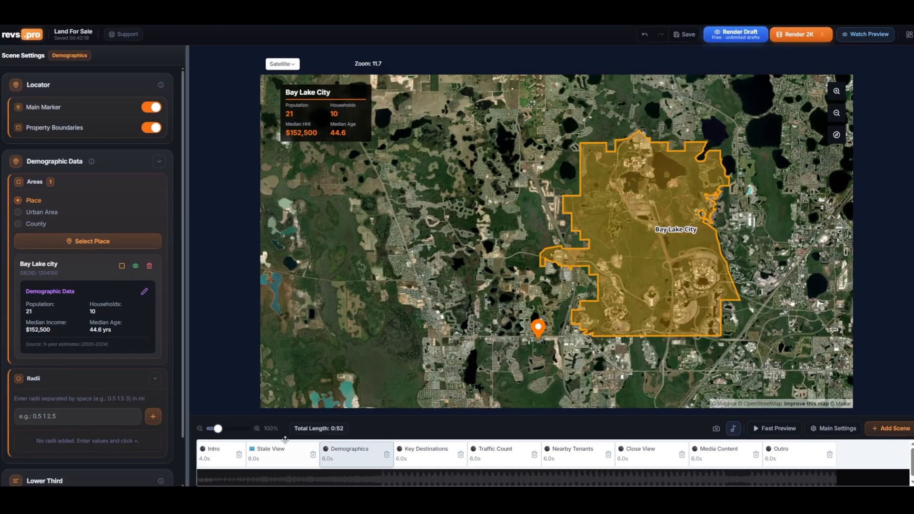
In the Demographics scene, replace the Bay Lake city area with an urban area boundary picked on the map
left_click(150, 265)
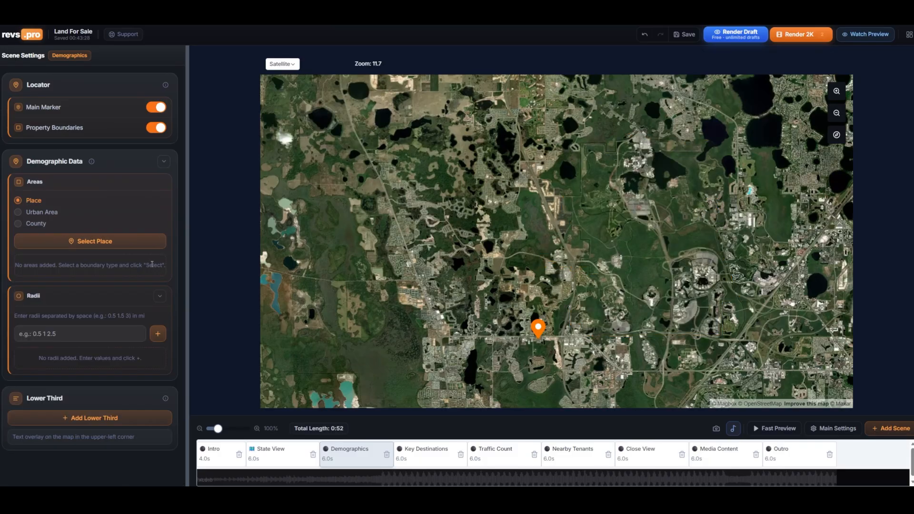
left_click(42, 212)
left_click(130, 241)
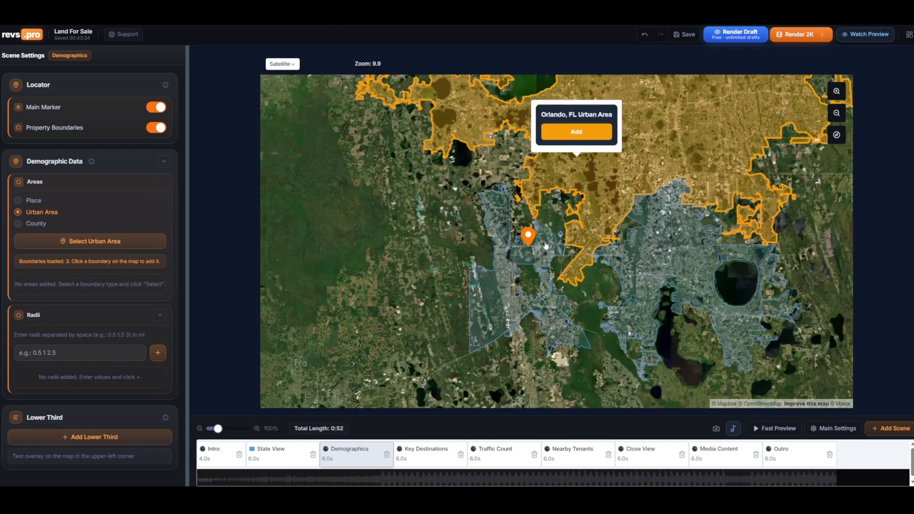
left_click(548, 223)
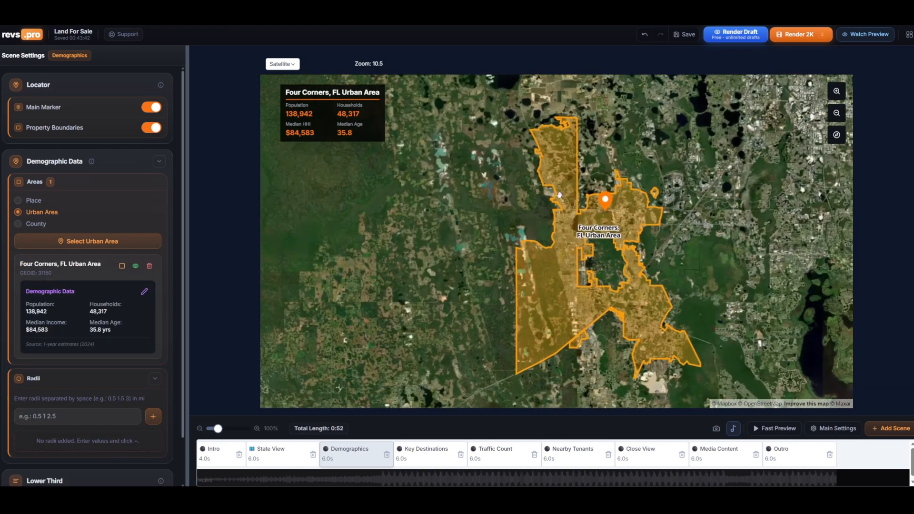
Rename the urban area to Four Corners, FL and hide its boundary on the map
left_click(96, 264)
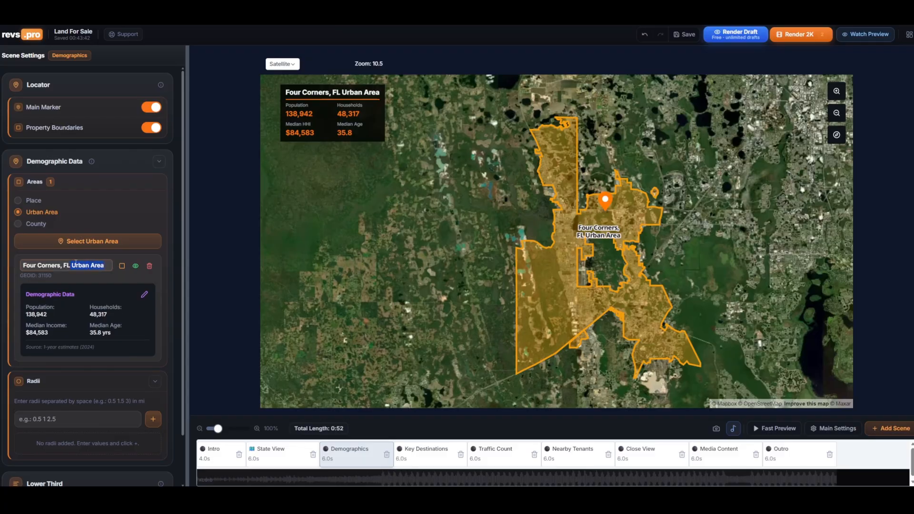
key("BackSpace")
key("Return")
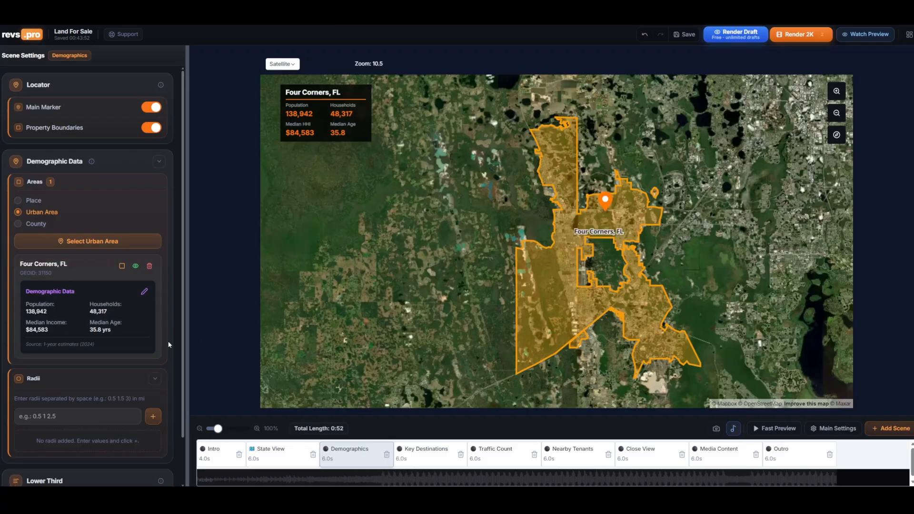
left_click(122, 266)
left_click(135, 266)
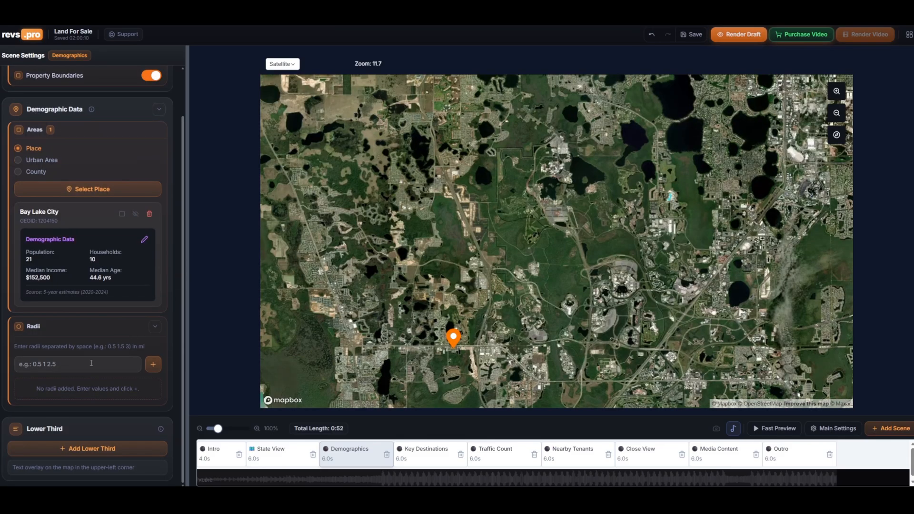
Add demographic radii of 1, 3 and 5 miles around the property
left_click(91, 363)
type("1")
type(" 3 5")
left_click(153, 364)
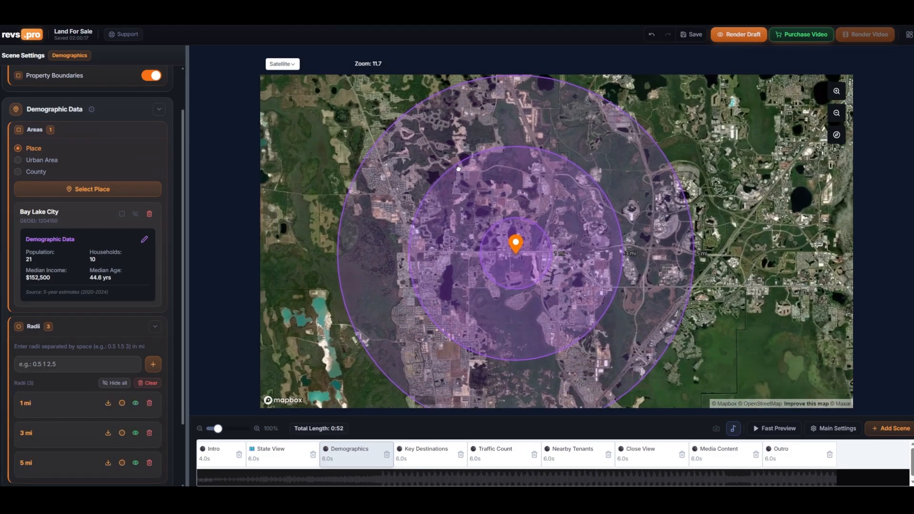
Show the demographic data cards for the 1, 3 and 5 mi radii
left_click_drag(458, 169, 479, 163)
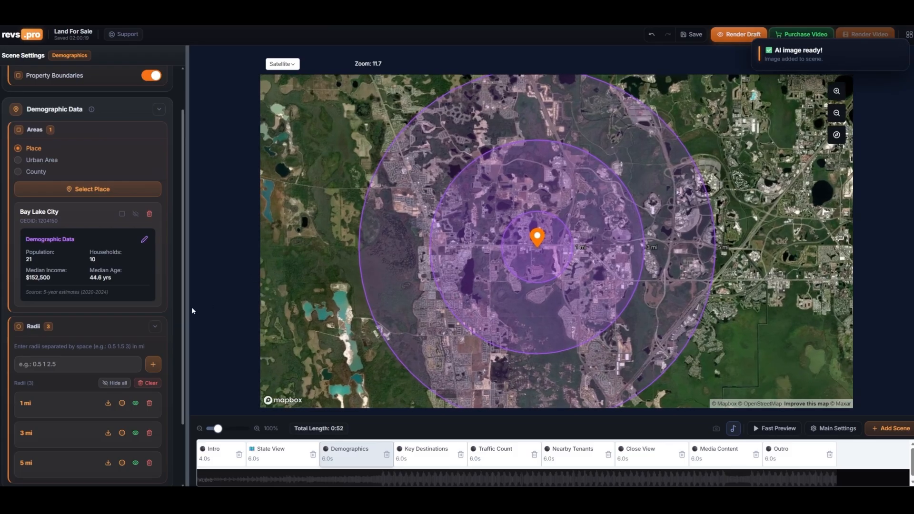
scroll(140, 334, "down", 3)
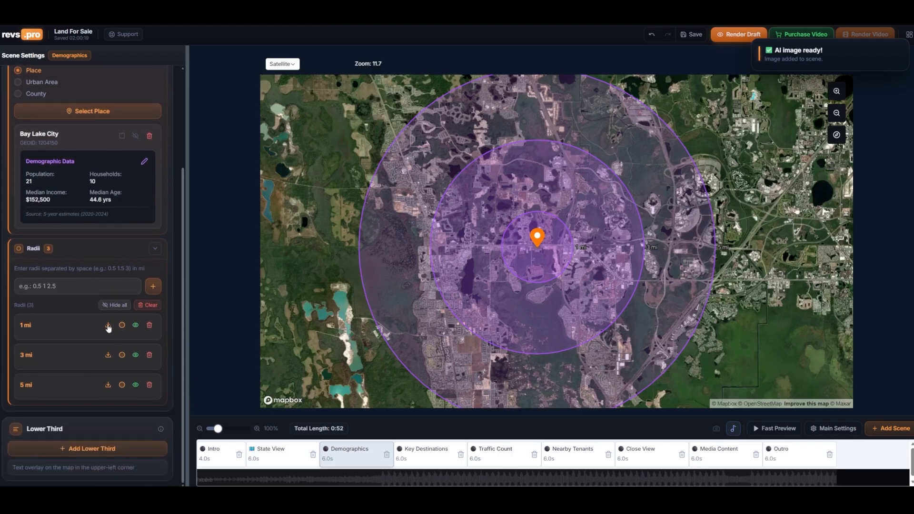
left_click(108, 325)
scroll(109, 346, "down", 3)
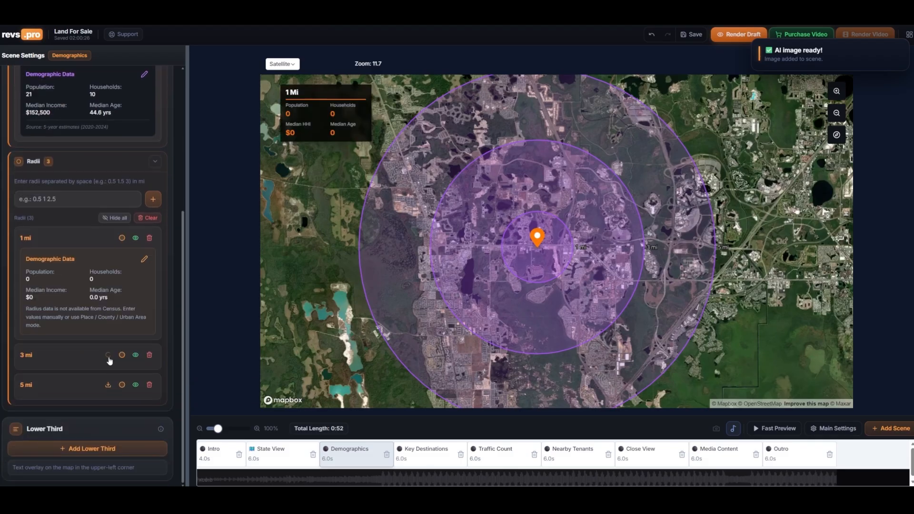
left_click(109, 358)
left_click(108, 427)
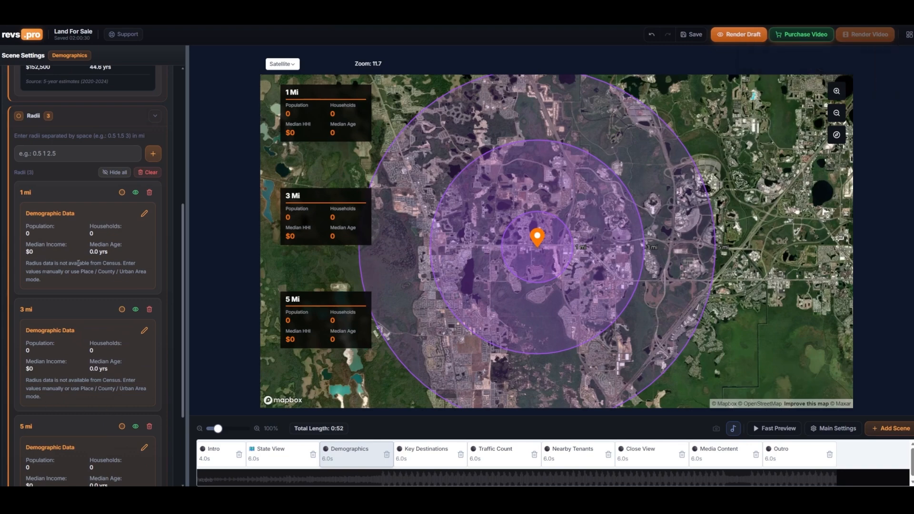
Rename the radius labels to 1 mile, 3 miles and 5 miles
left_click(39, 192)
left_click(32, 310)
type("les")
left_click(36, 425)
Edit the 1 mile radius demographics, setting population to 100000 and households to 520
left_click(145, 213)
left_click(27, 235)
type("100000")
left_click(113, 236)
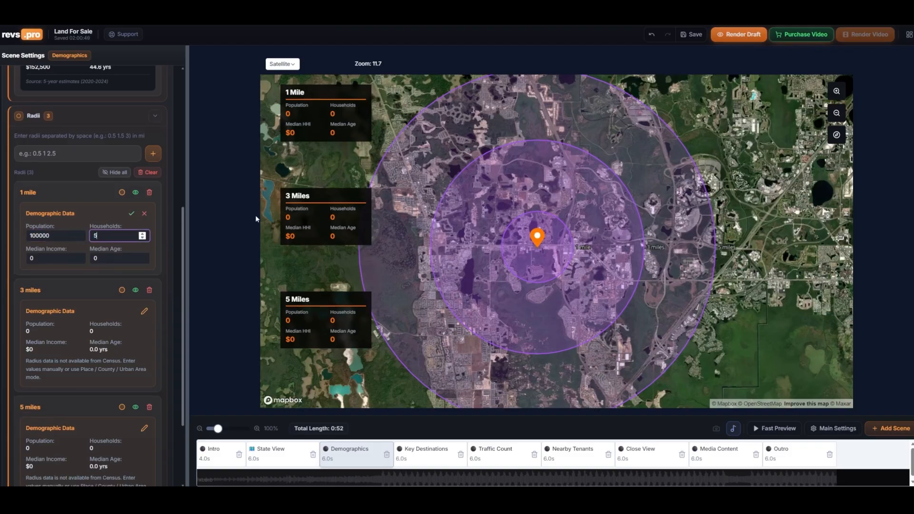
left_click(132, 215)
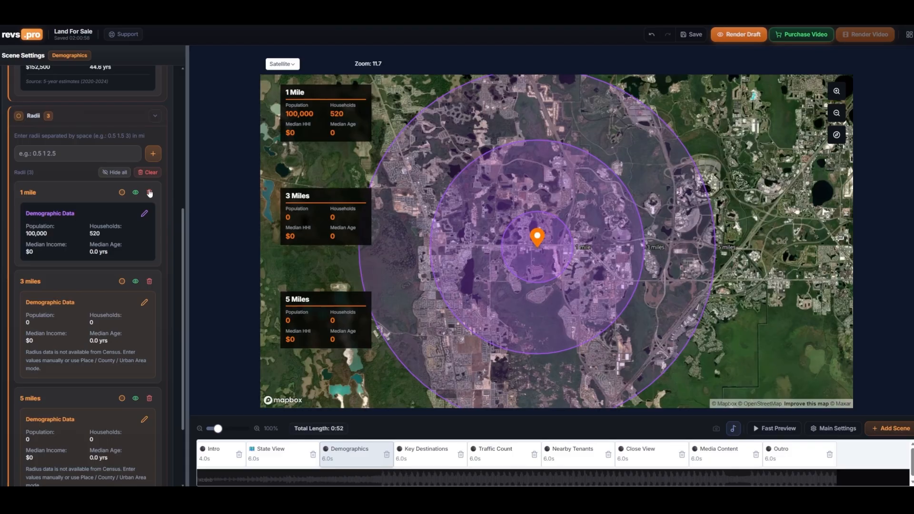
Clear all radii and confirm the deletion
left_click(149, 172)
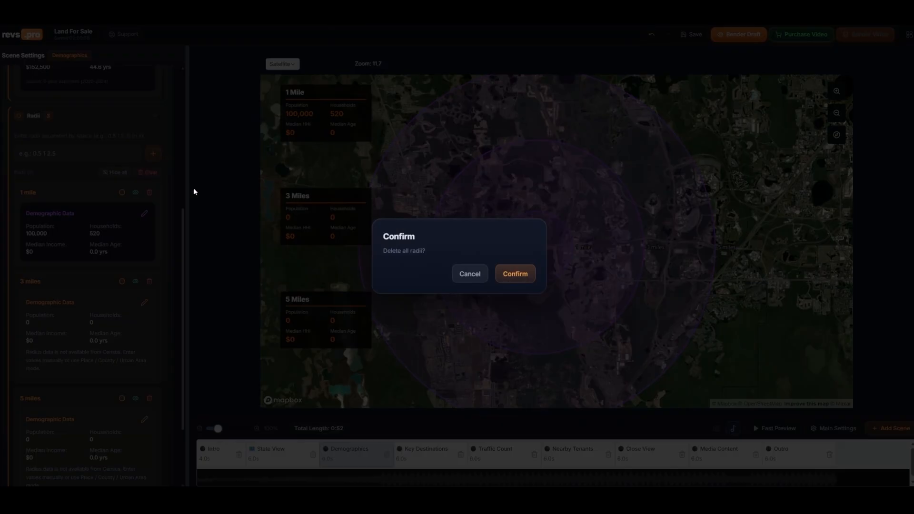
left_click(511, 275)
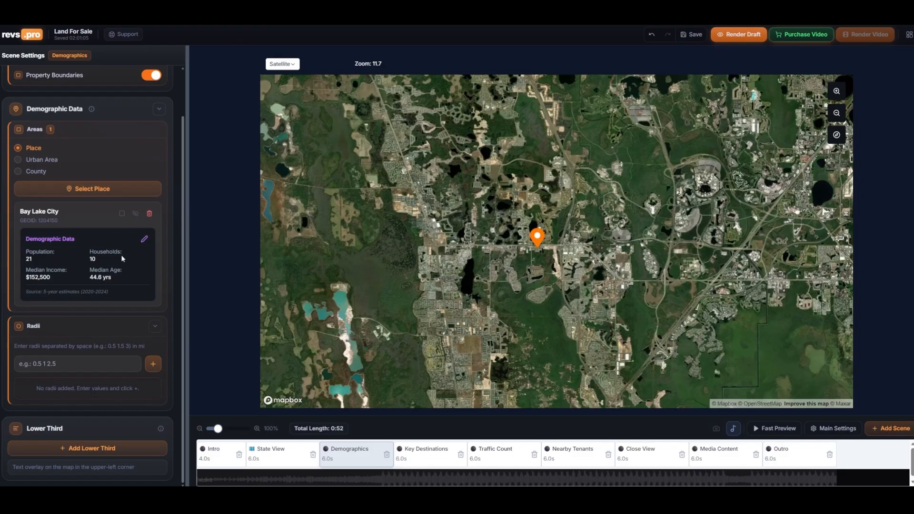
Show the Bay Lake City boundary on the map and reframe the map around it
left_click(135, 213)
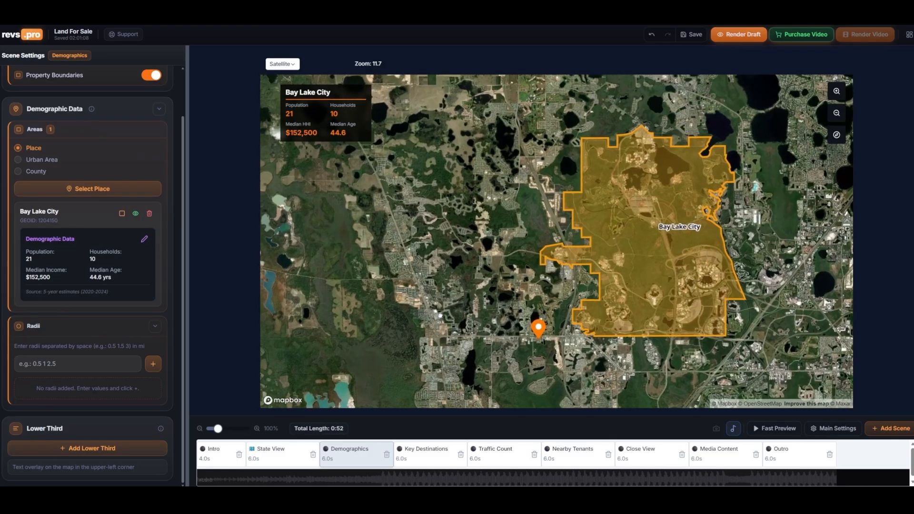
left_click_drag(440, 316, 429, 317)
scroll(487, 296, "up", 1)
left_click_drag(498, 279, 485, 290)
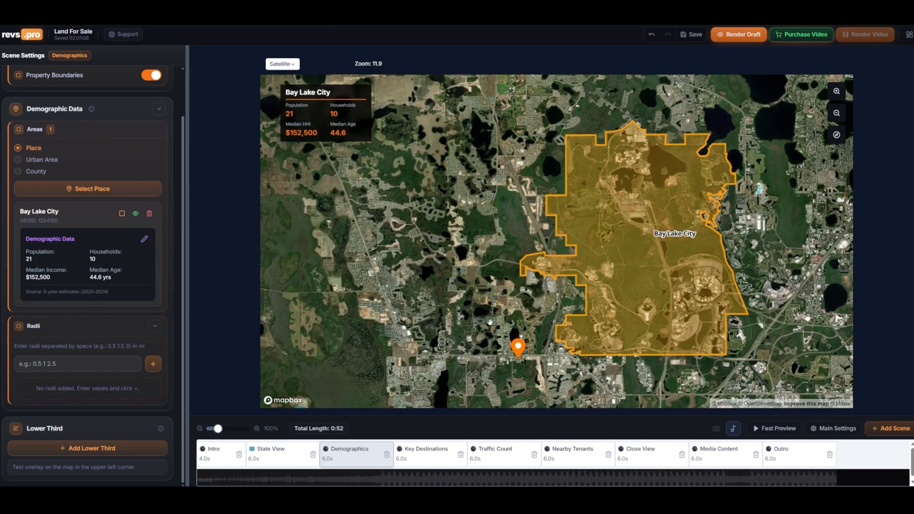
Open the Key Destinations scene and reposition the UCF, convention center and Signia hotel labels
left_click(431, 448)
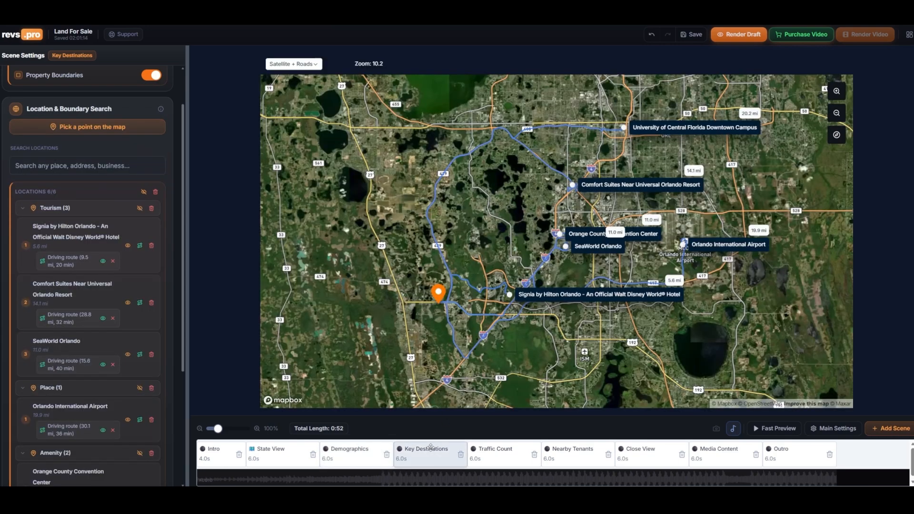
left_click_drag(709, 128, 683, 115)
left_click_drag(616, 247, 601, 262)
left_click_drag(510, 296, 474, 309)
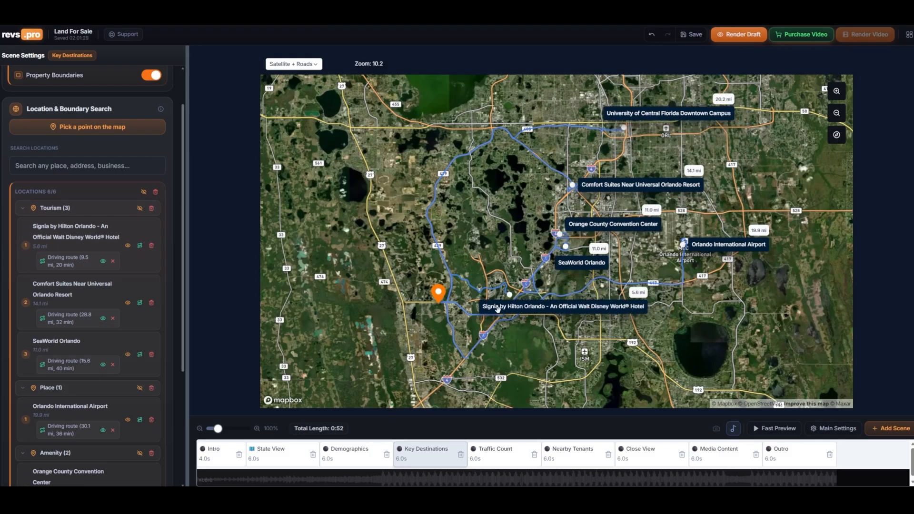
Rename the Signia by Hilton Orlando destination to Walt Disney World
scroll(183, 372, "down", 2)
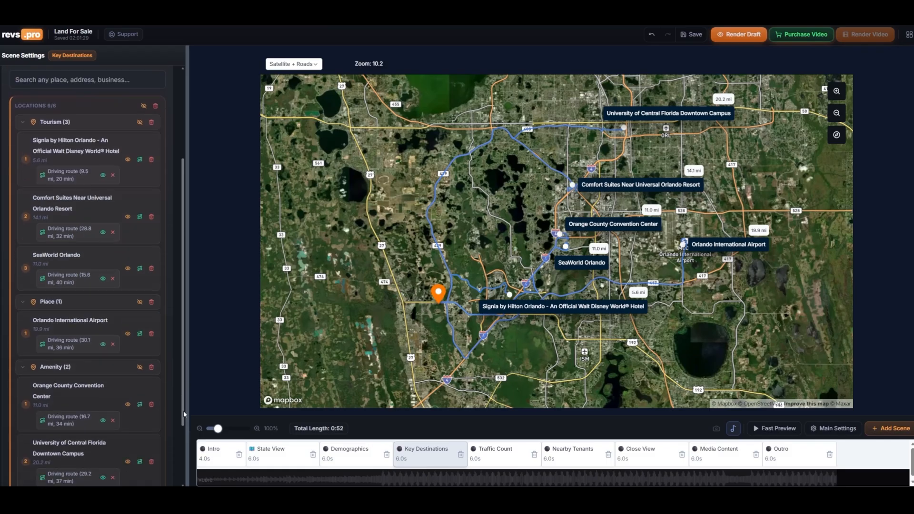
left_click(102, 152)
key("BackSpace")
left_click_drag(108, 140, 32, 139)
key("BackSpace")
key("Return")
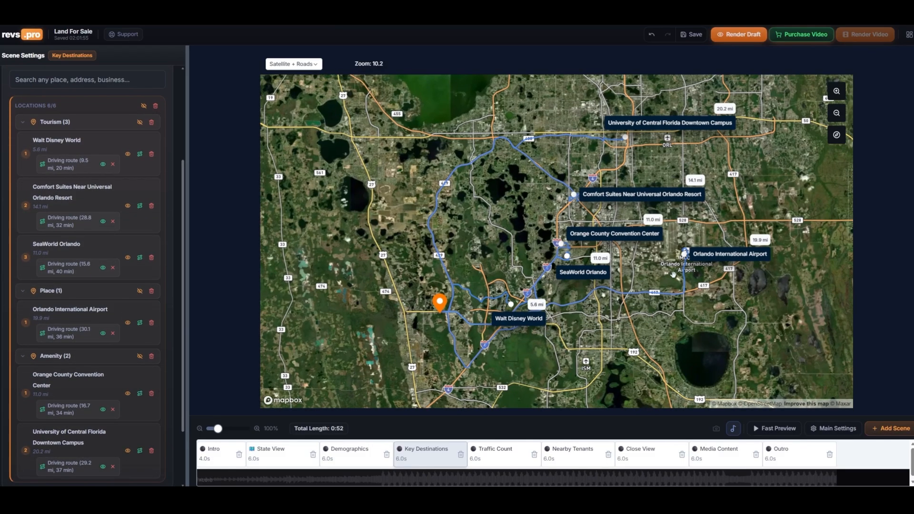
Open the Traffic Count scene and add a traffic count marker on the north–south toll road east of the property
left_click(500, 451)
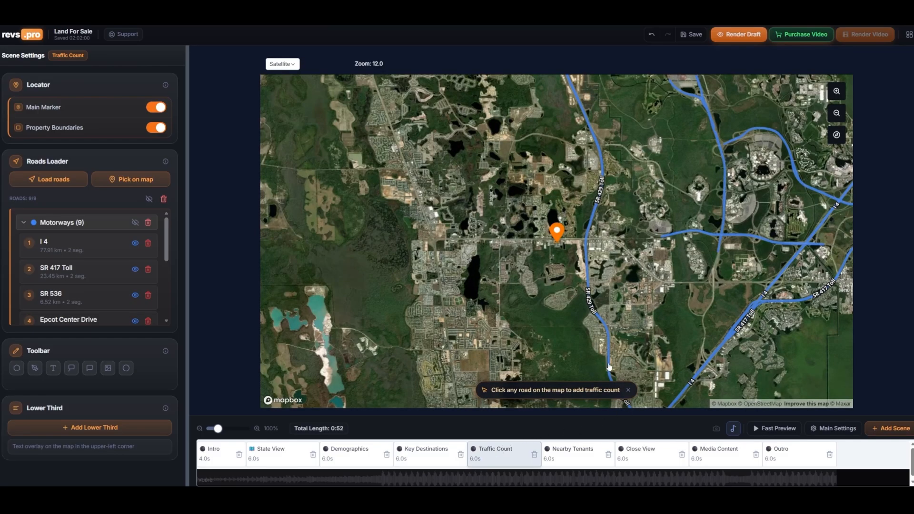
left_click(610, 337)
left_click(610, 315)
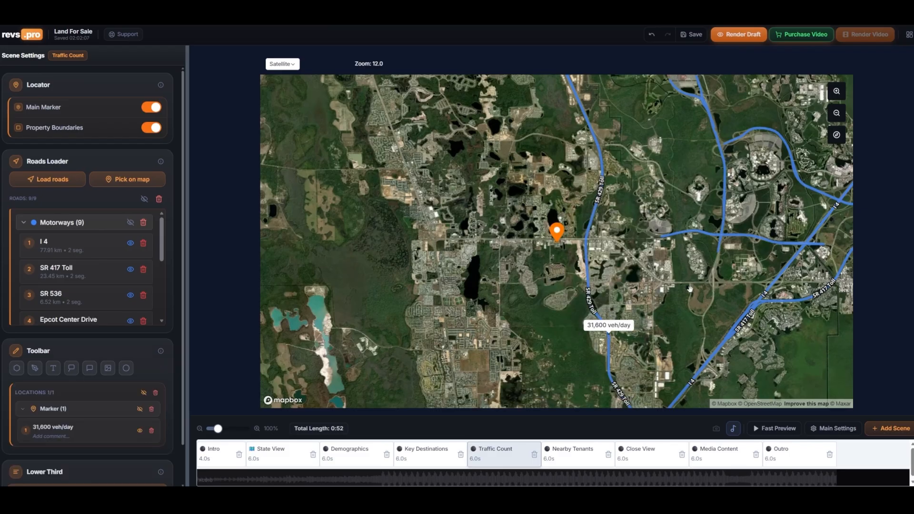
Add traffic count markers on North World Drive and the SR 417 Toll road
left_click(723, 183)
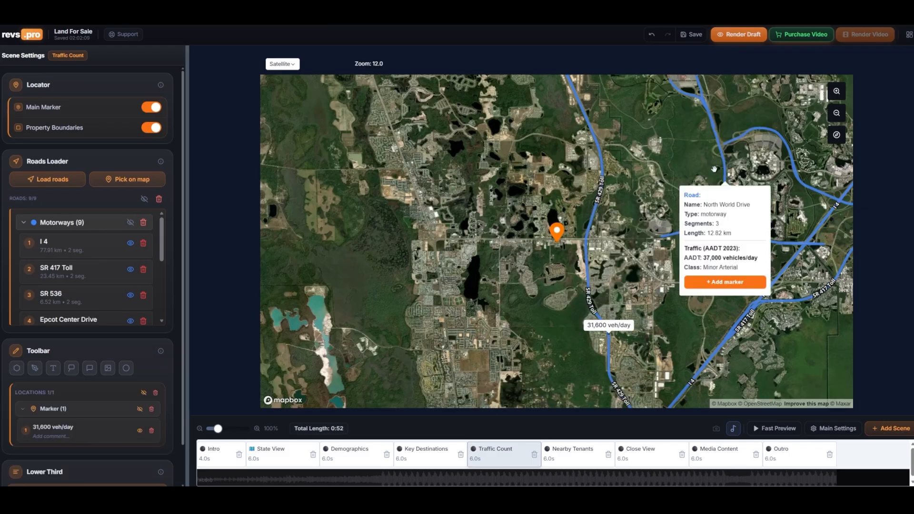
left_click(715, 284)
left_click(727, 339)
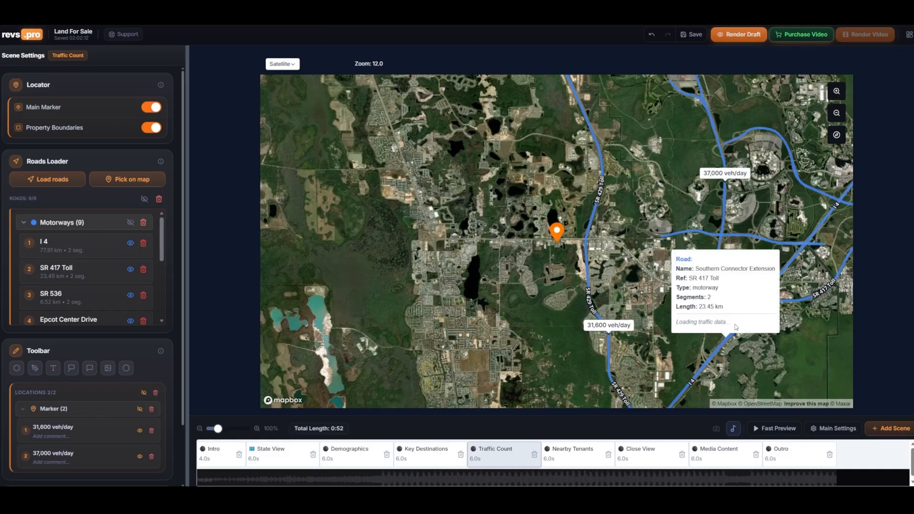
left_click(737, 320)
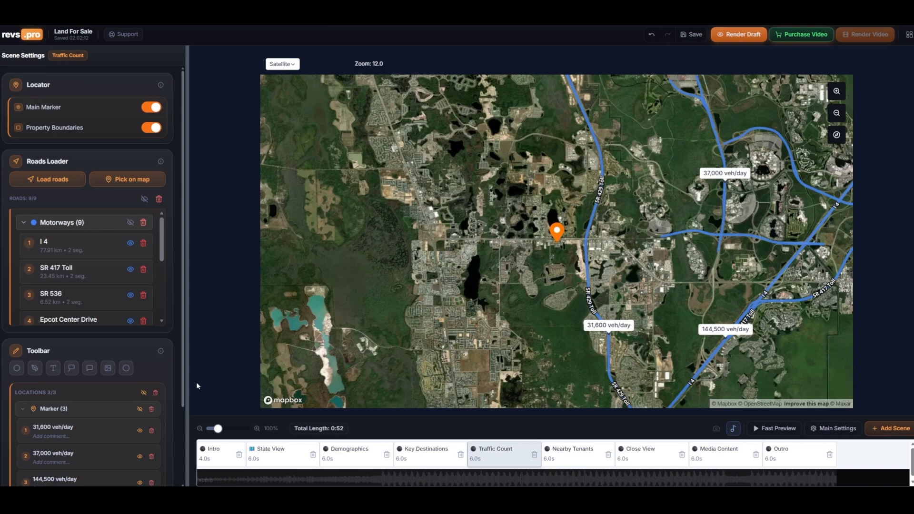
Clear all loaded roads and all traffic count markers from the Traffic Count scene
left_click(161, 199)
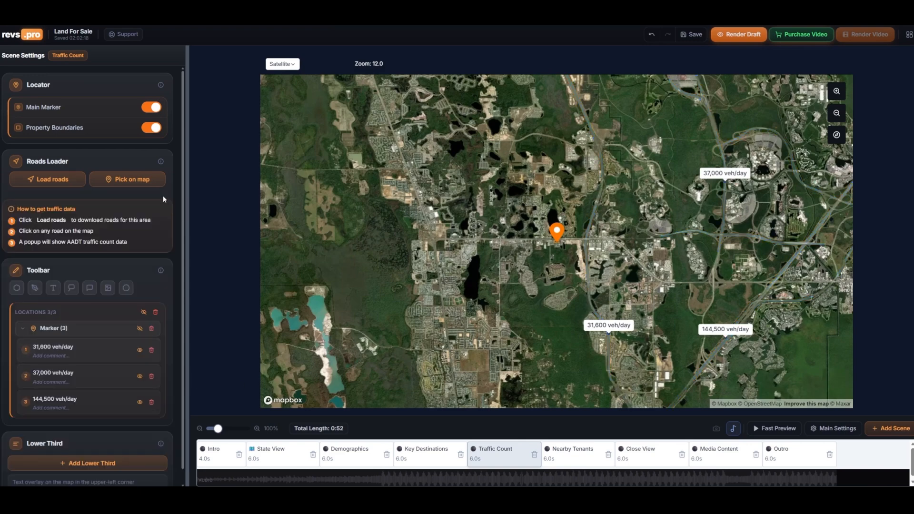
left_click(156, 313)
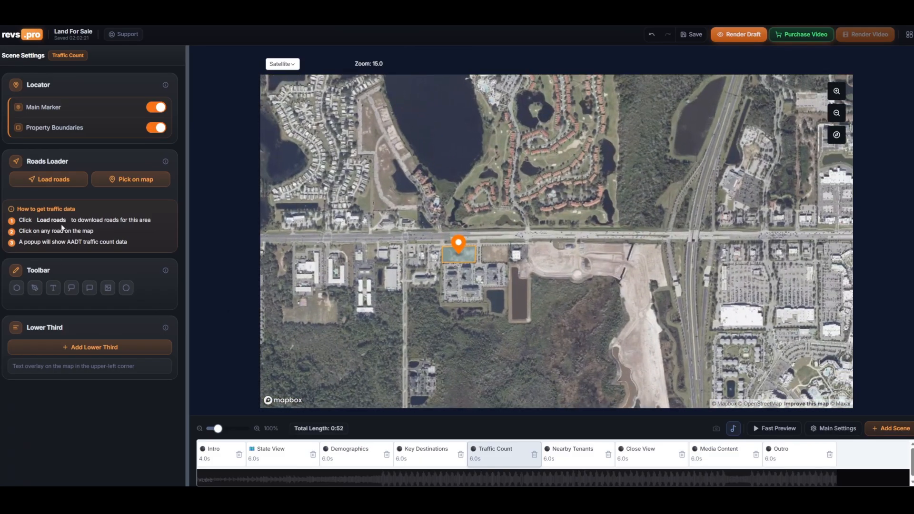
left_click(145, 179)
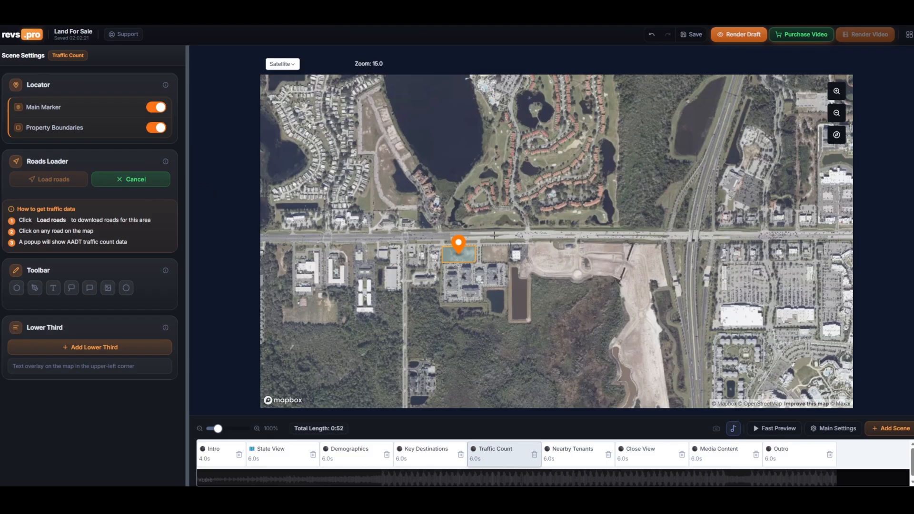
left_click(550, 236)
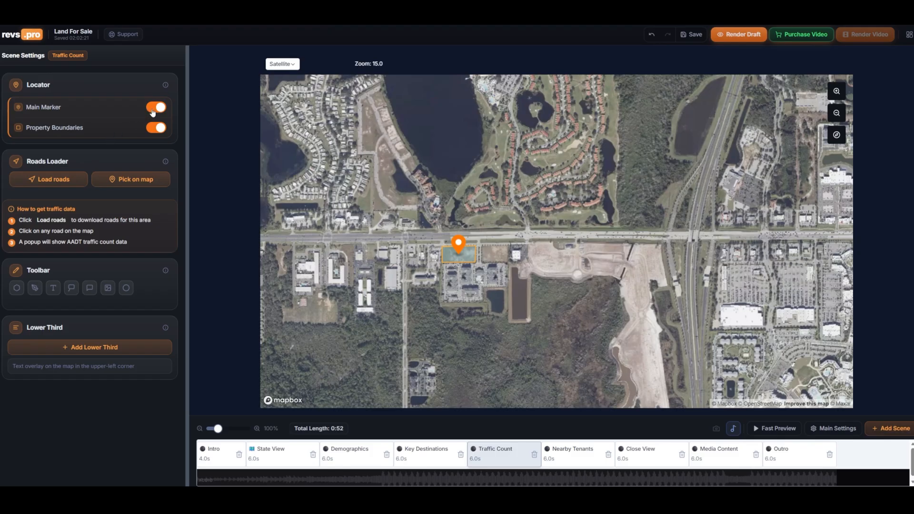
Turn off the main marker while keeping the property boundaries shown
left_click(153, 113)
left_click(159, 109)
left_click(153, 131)
left_click(154, 132)
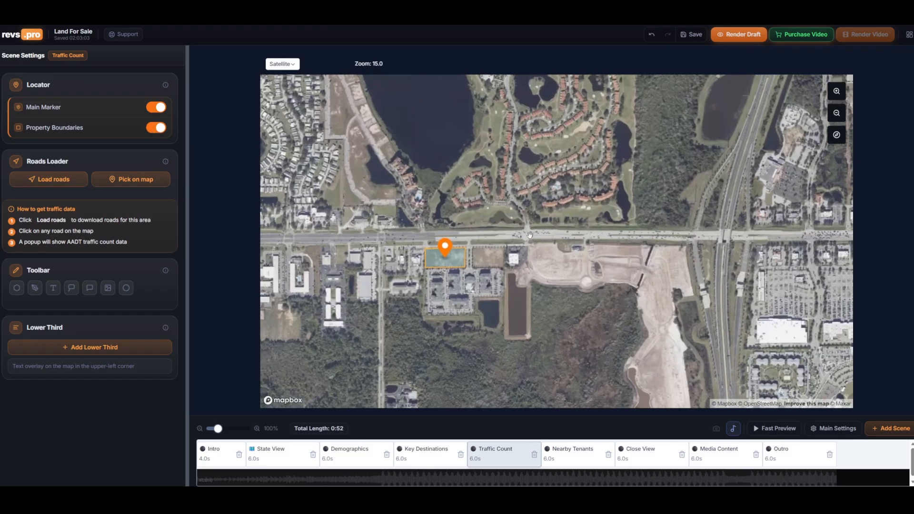
left_click(159, 110)
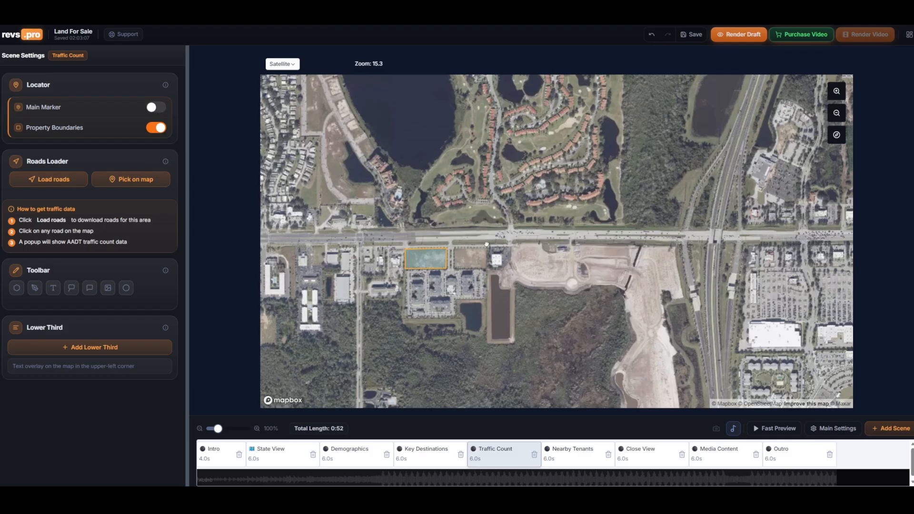
Load roads around the property and add traffic count markers on US 192 and the SR 429 Toll road
left_click(43, 182)
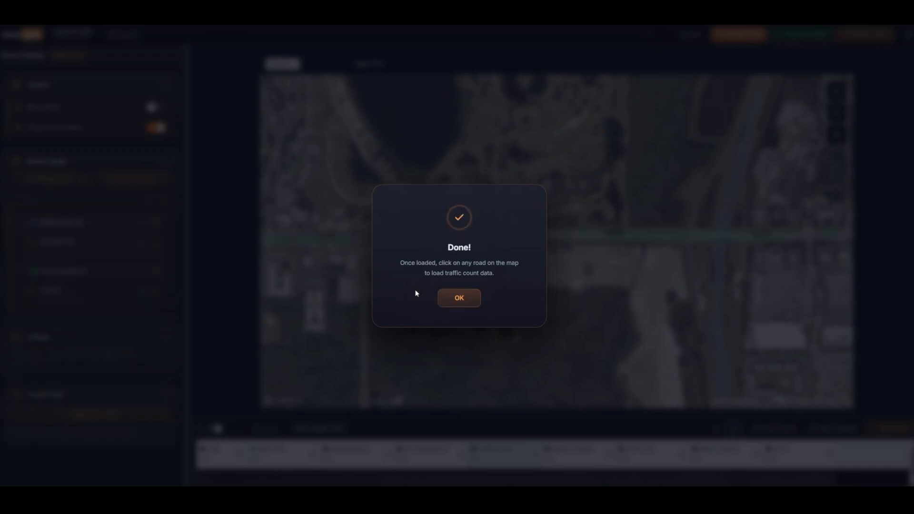
left_click(459, 300)
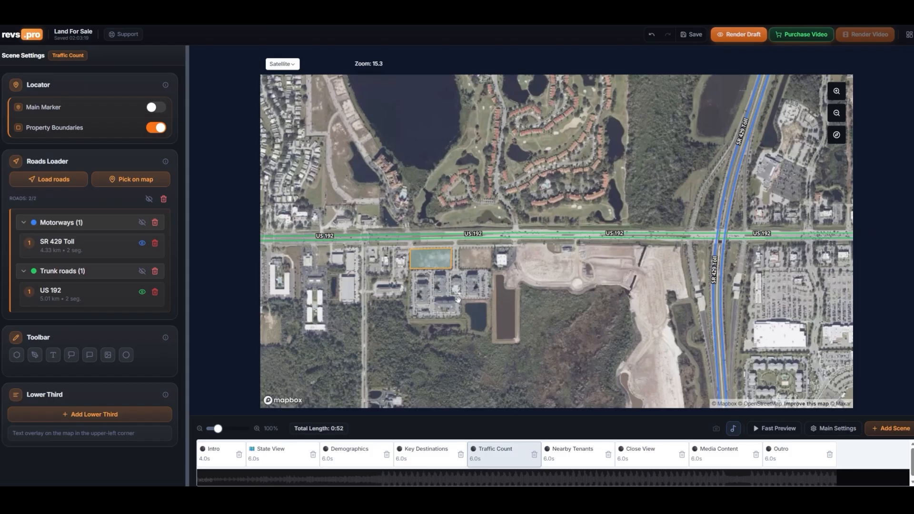
left_click(555, 238)
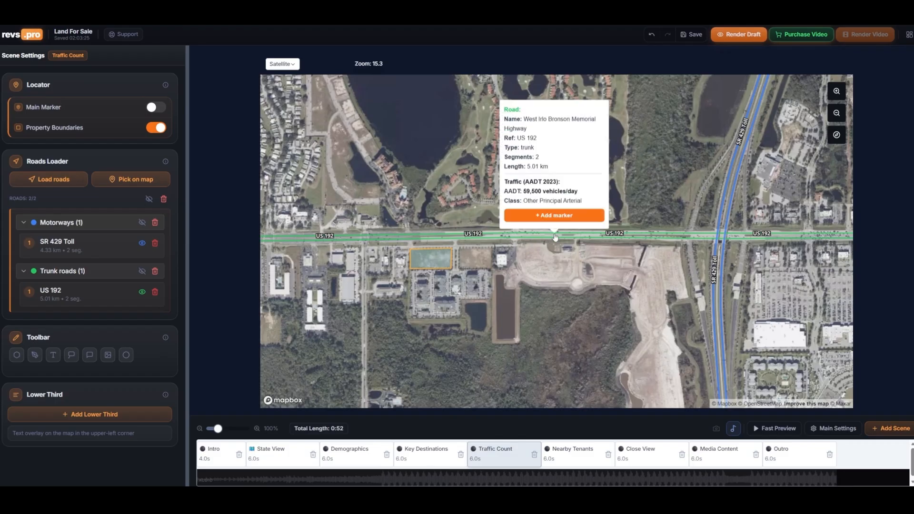
left_click(556, 211)
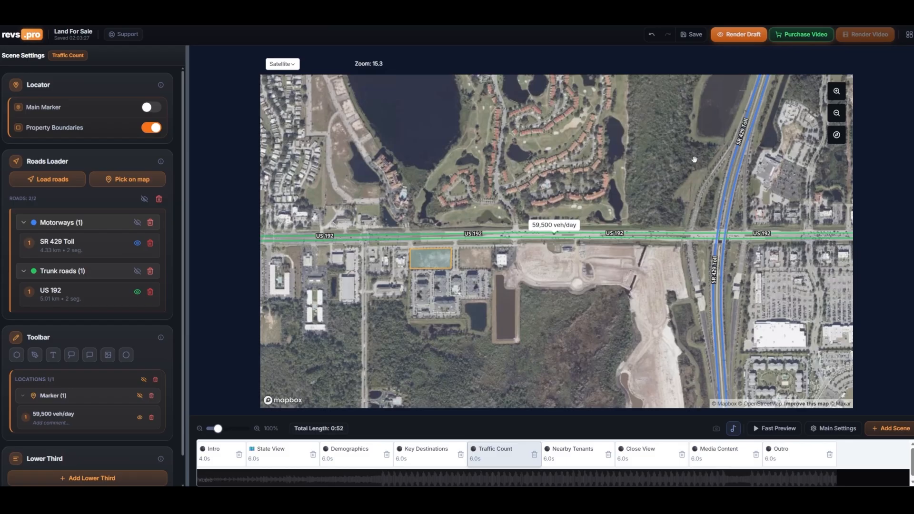
left_click(731, 175)
left_click(732, 281)
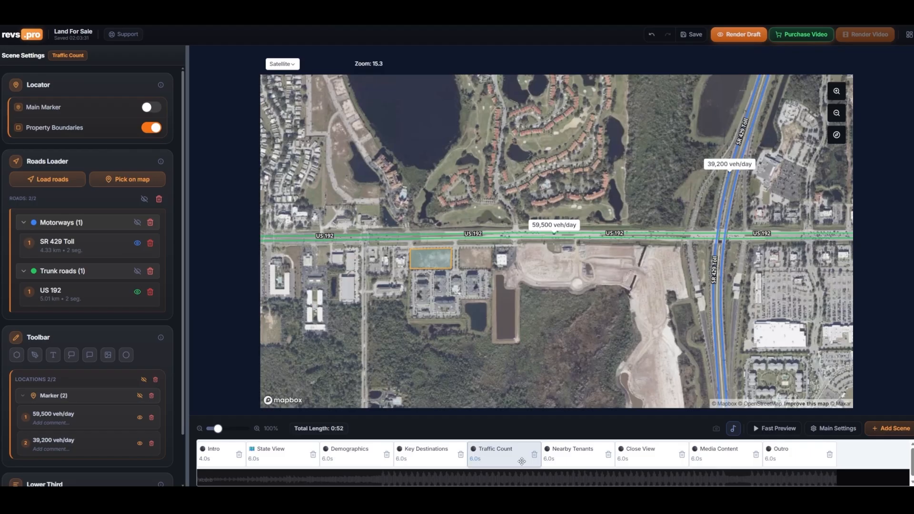
Open the Nearby Tenants scene and clear its existing list of nearby locations
left_click(553, 460)
left_click(594, 458)
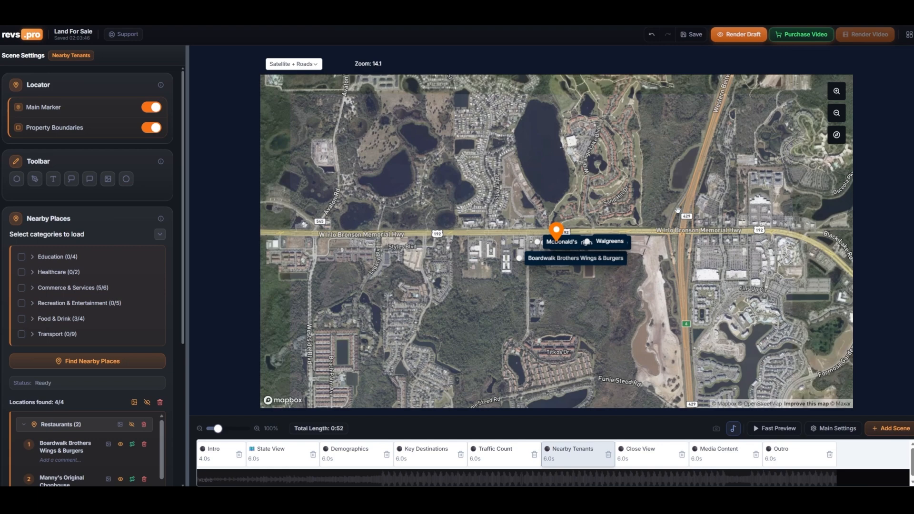
scroll(681, 219, "up", 5)
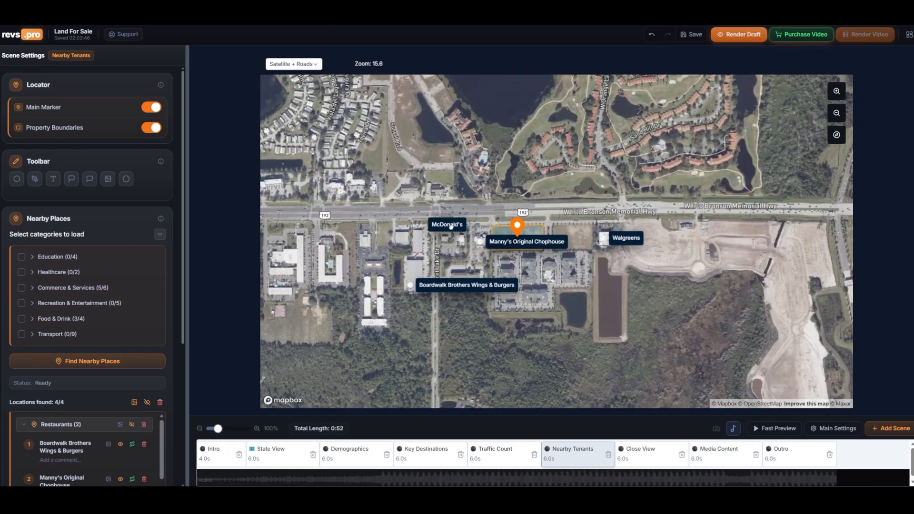
left_click(161, 404)
Find nearby places using the Commerce & Services and Food & Drink categories
scroll(567, 248, "down", 5)
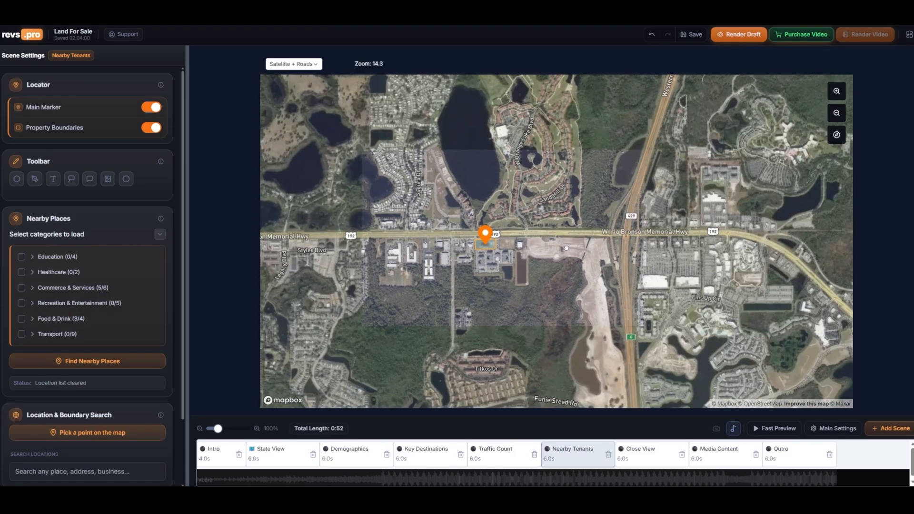
scroll(566, 248, "down", 2)
left_click_drag(566, 248, 595, 253)
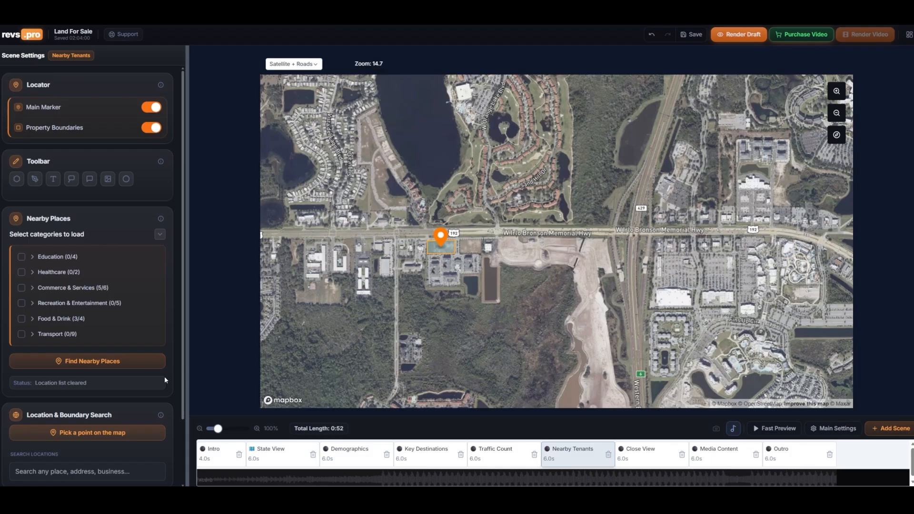
scroll(164, 380, "down", 1)
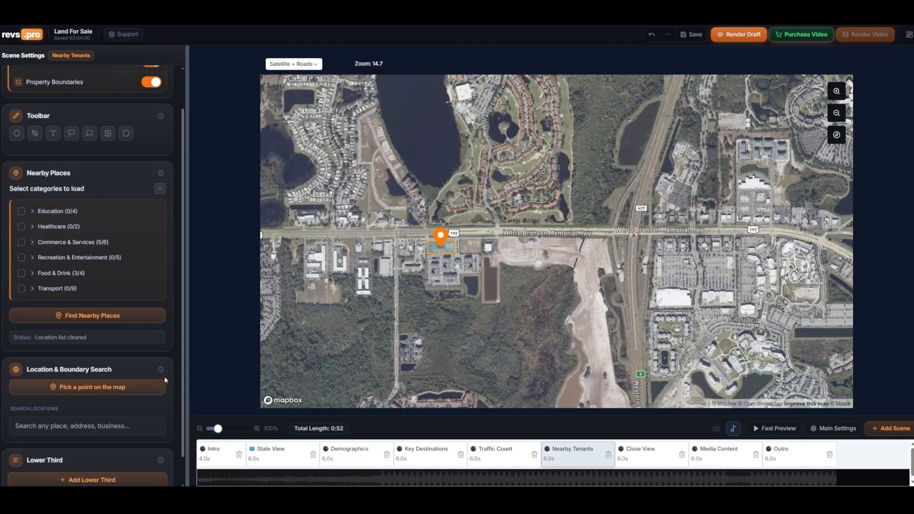
left_click(32, 242)
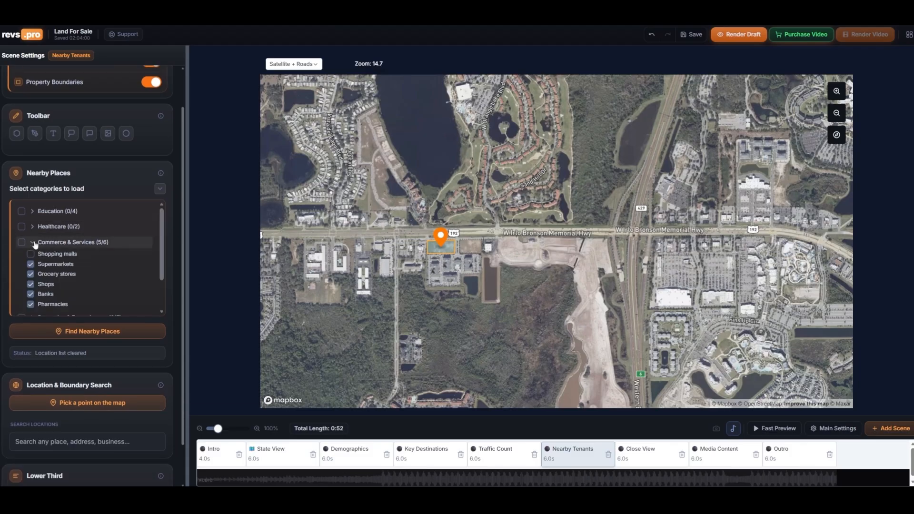
scroll(68, 266, "down", 1)
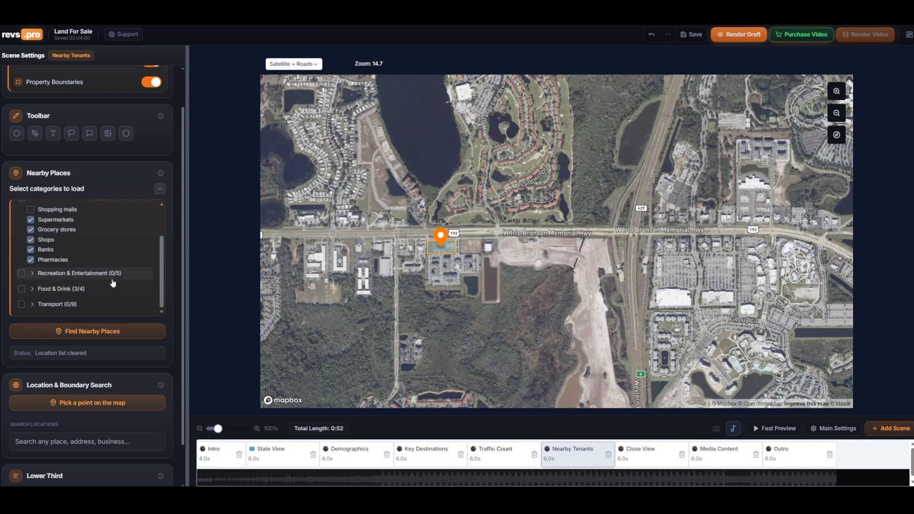
scroll(100, 252, "up", 1)
scroll(95, 257, "down", 1)
left_click(27, 290)
scroll(90, 286, "down", 1)
left_click(92, 334)
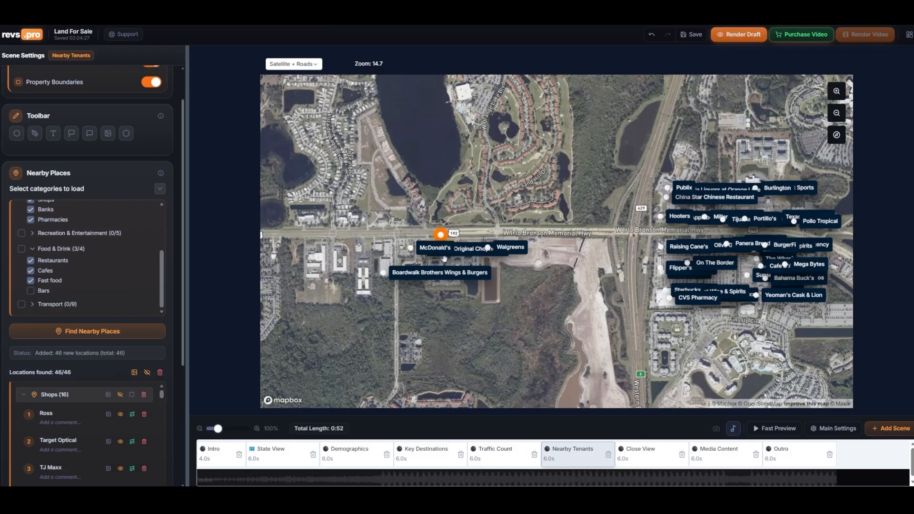
Reposition the Boardwalk Brothers Wings & Burgers and Manny's Original Chophouse labels near the property
left_click_drag(412, 277, 352, 293)
left_click_drag(459, 255, 443, 270)
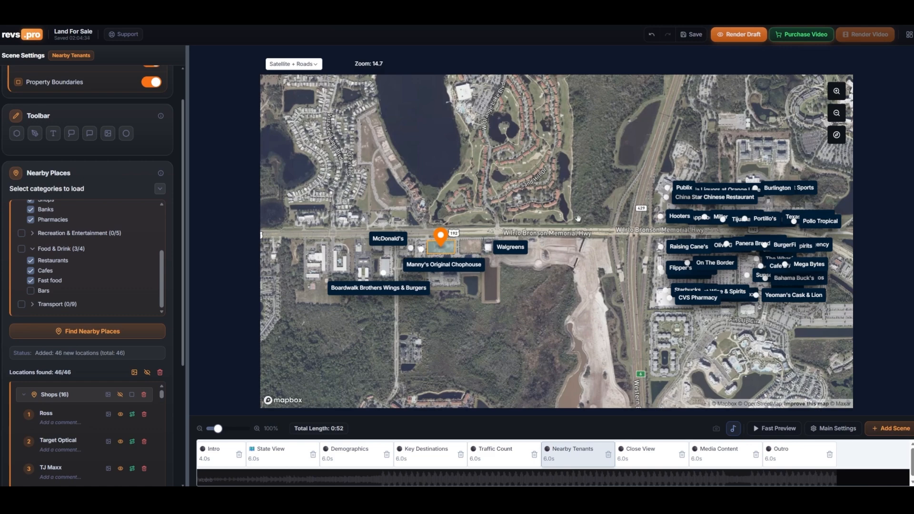
left_click_drag(688, 197, 687, 200)
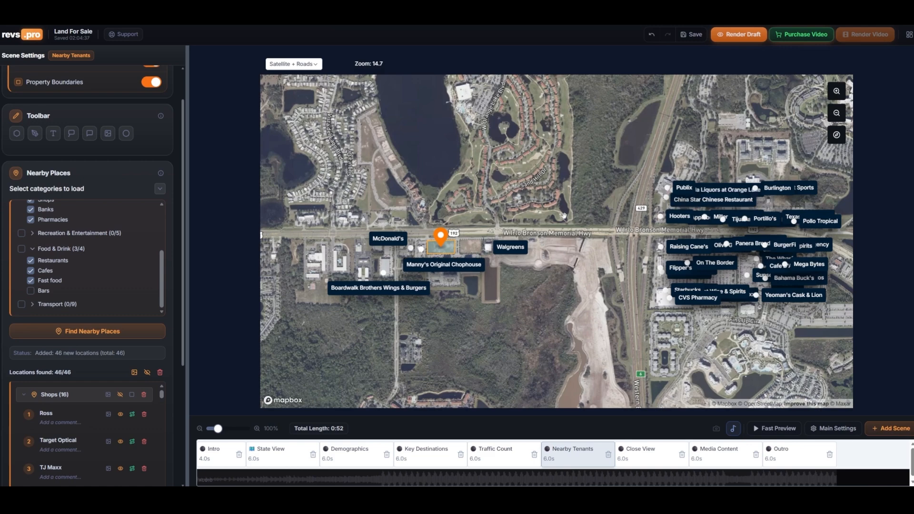
Find logos for all nearby locations at once
mouse_move(390, 242)
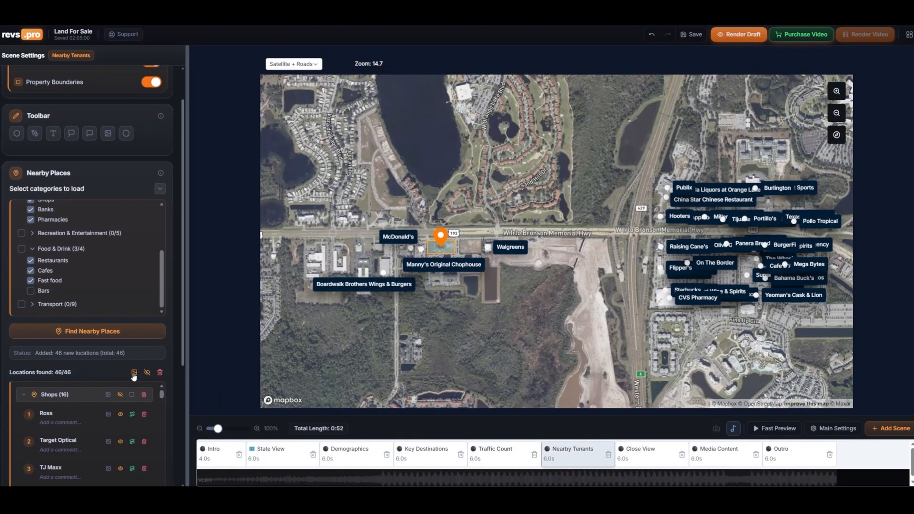
left_click(227, 415)
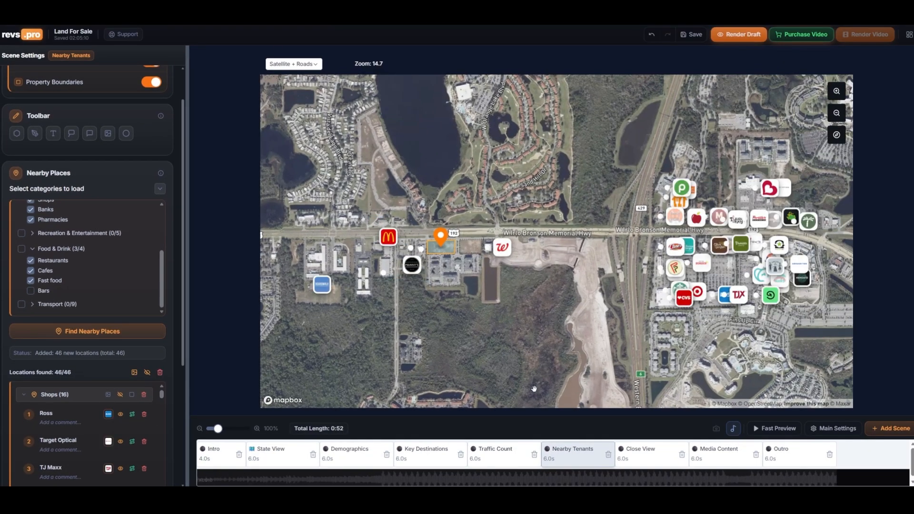
Swap the Publix marker's logo for another logo option
mouse_move(682, 186)
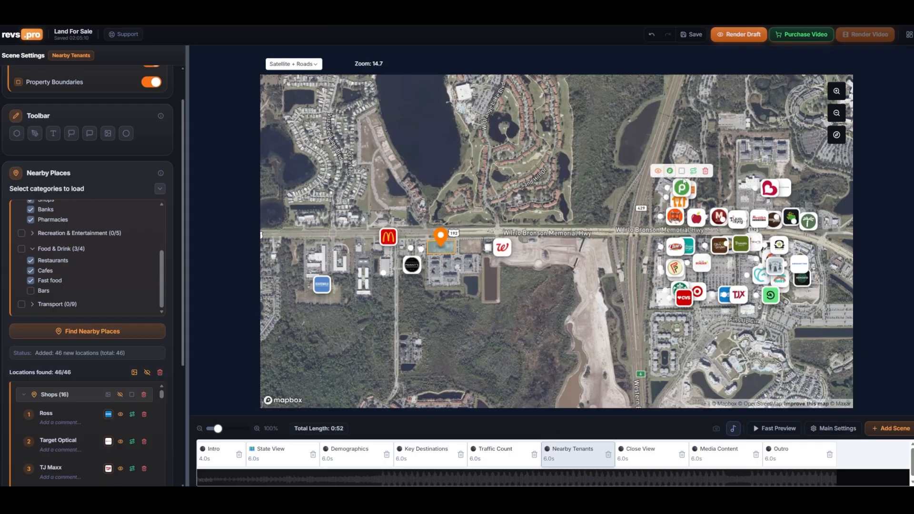
left_click(670, 171)
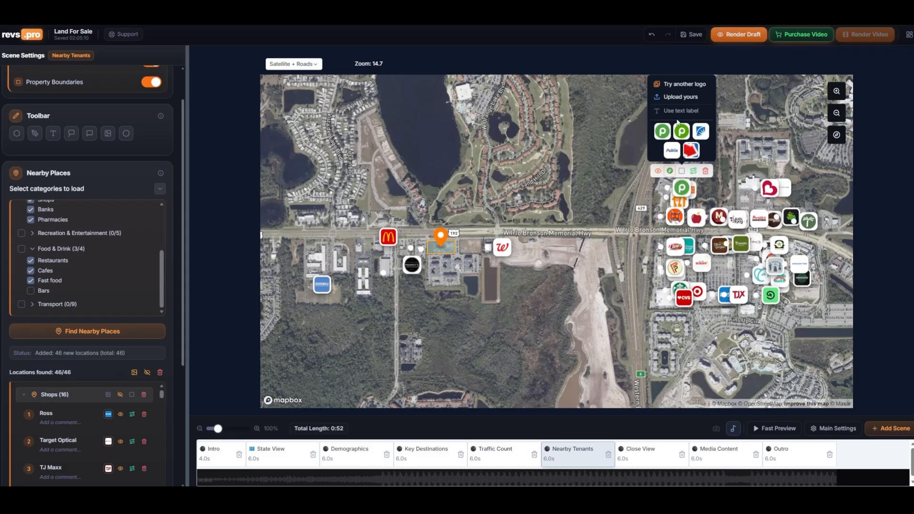
left_click(680, 126)
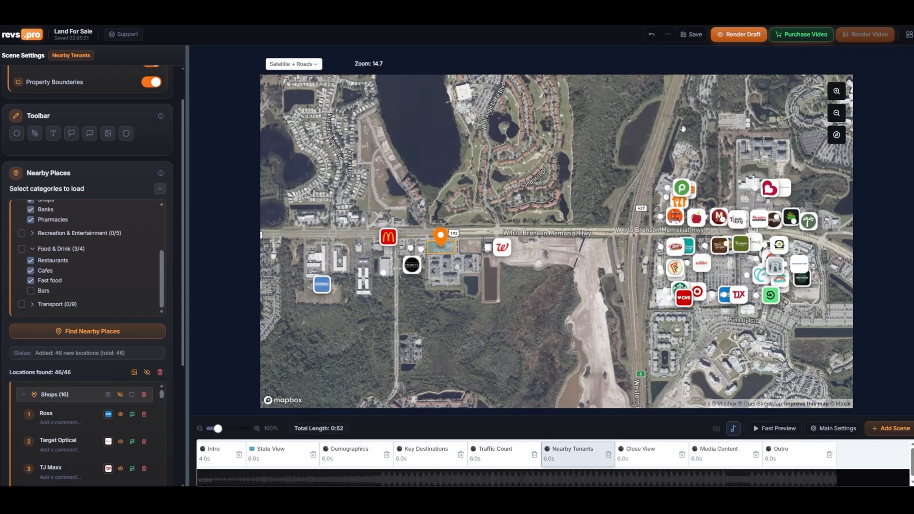
Open the Close View scene and add a lower third titled HIGH-VISIBILITY COMMERCIAL SITE with no body text
left_click(656, 456)
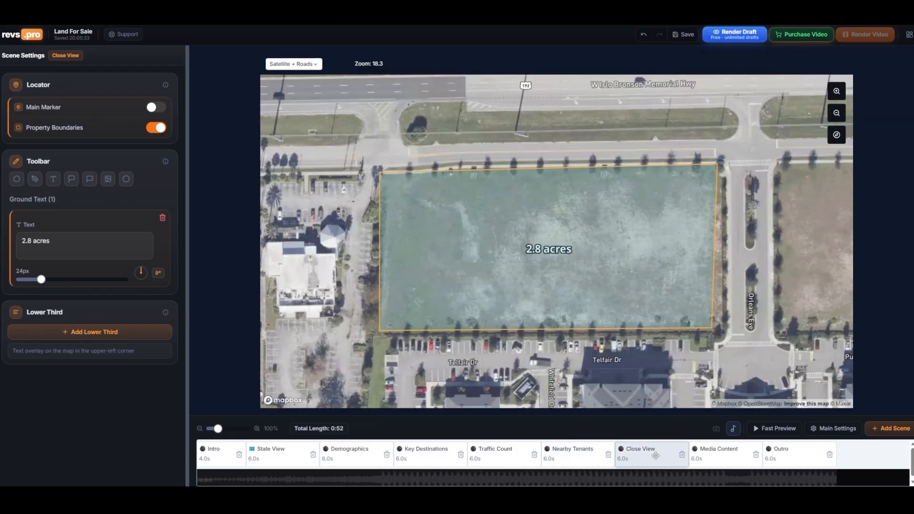
left_click(140, 336)
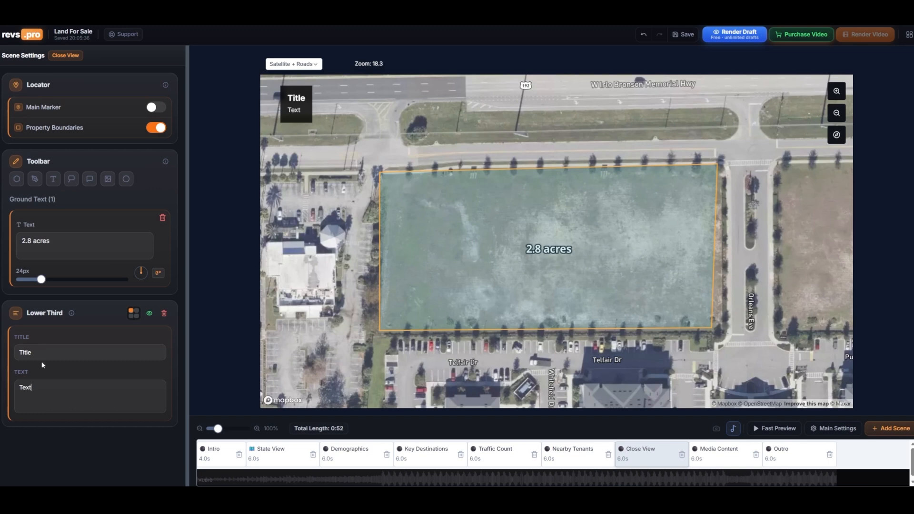
type("HIGH-VISIBILITY COMMERCIAL SITE")
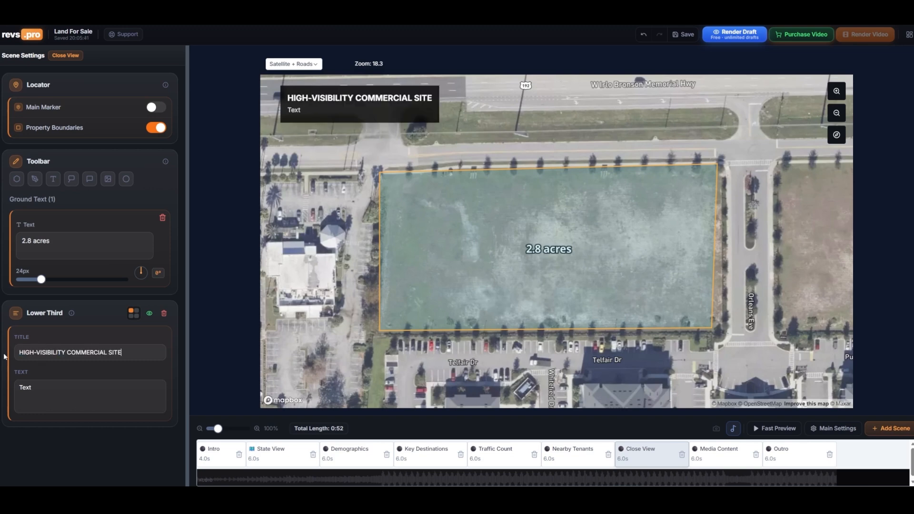
key("BackSpace")
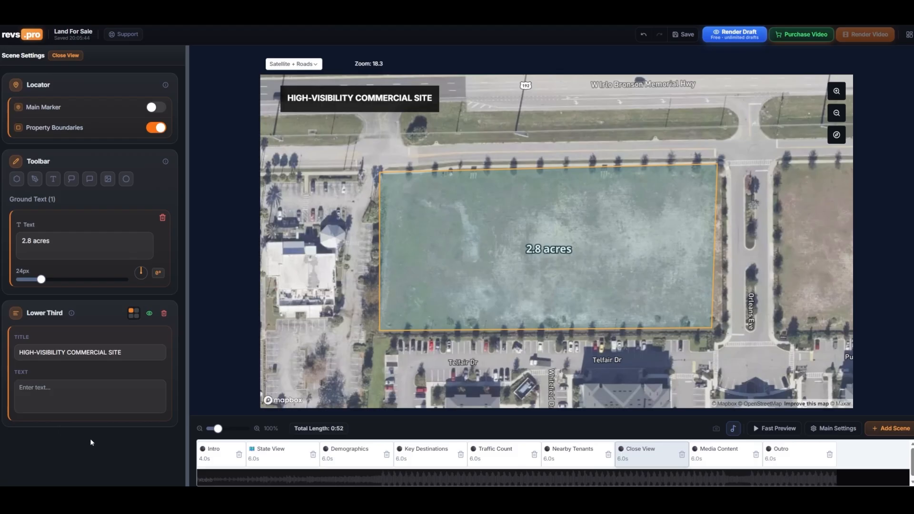
Open the Media Content scene and generate an AI drone picture from an adjusted aerial view of the property area
left_click(725, 453)
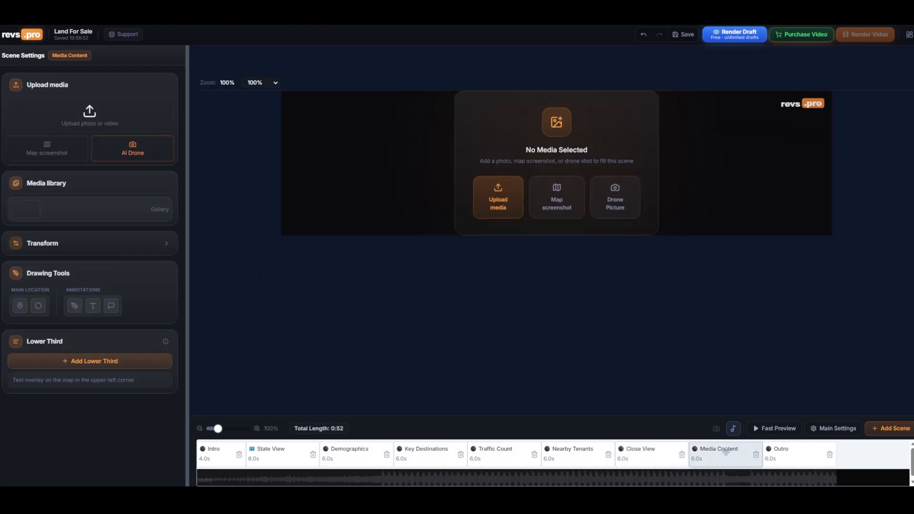
left_click(618, 196)
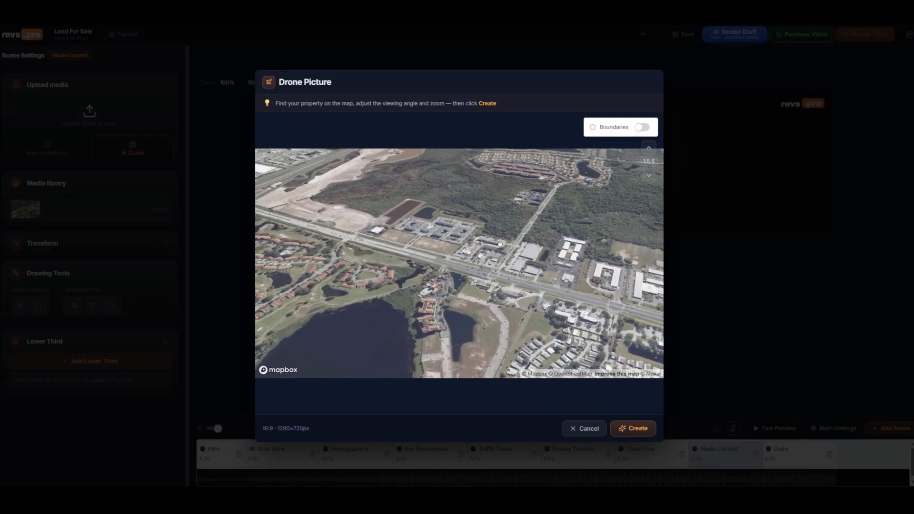
left_click(644, 129)
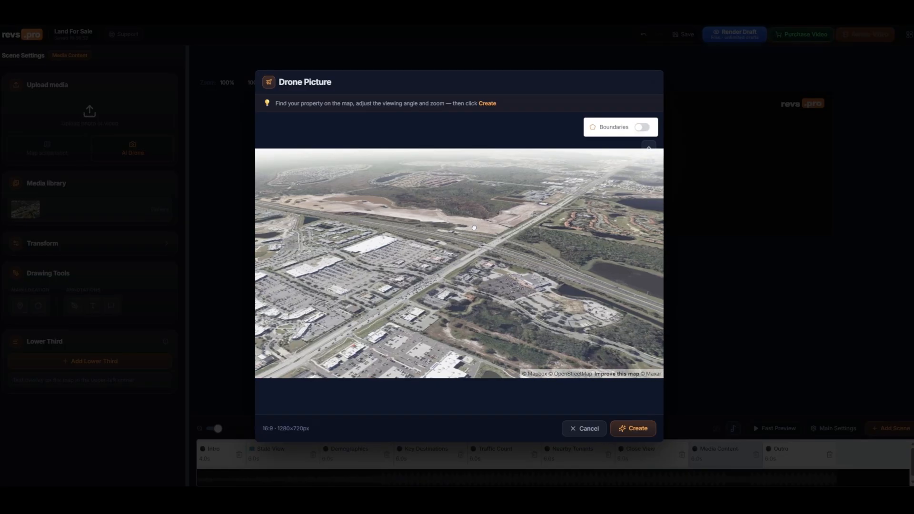
left_click_drag(472, 220, 478, 228)
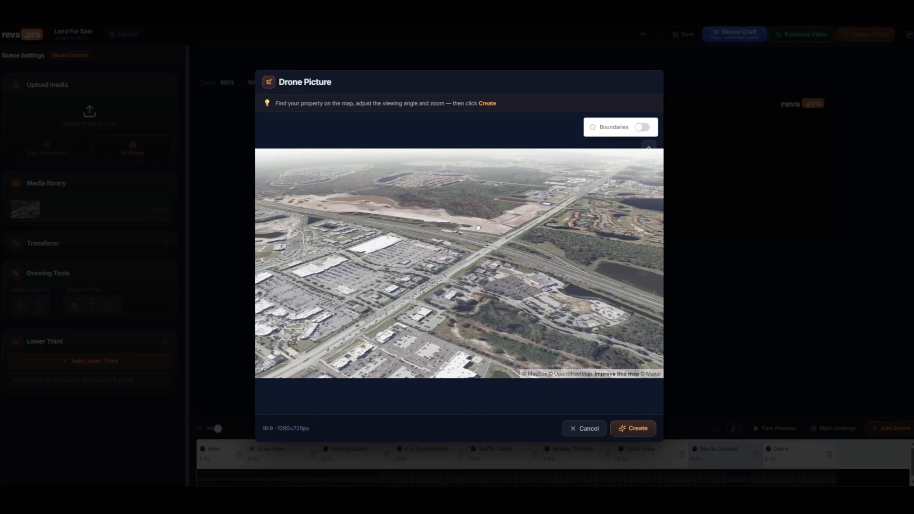
left_click(633, 430)
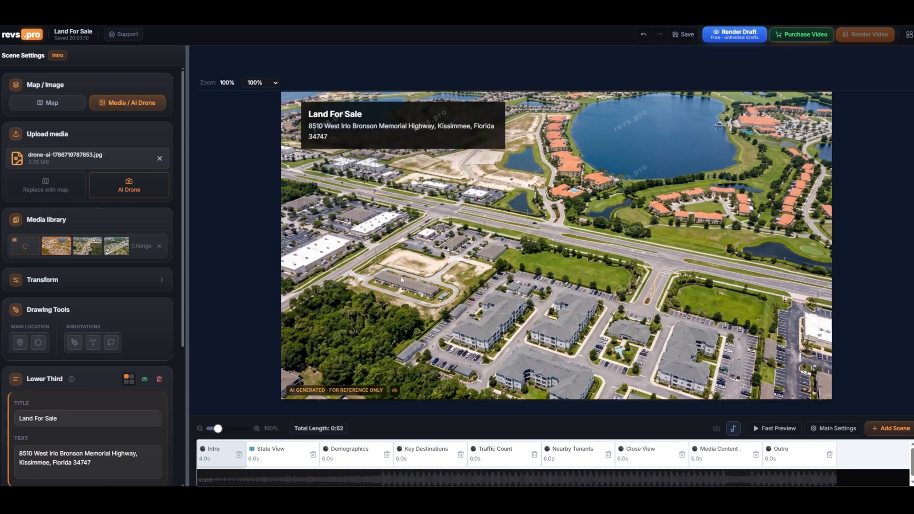
Draw a property boundary polygon on the Intro scene's drone image
left_click(38, 342)
left_click(509, 265)
left_click(629, 296)
double_click(645, 269)
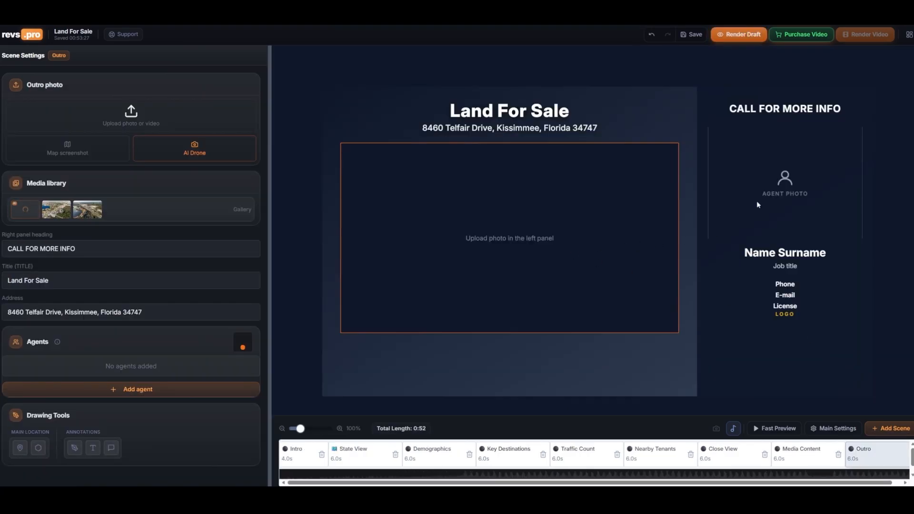
Add the existing agent Jane Spark to the Outro scene
left_click(141, 391)
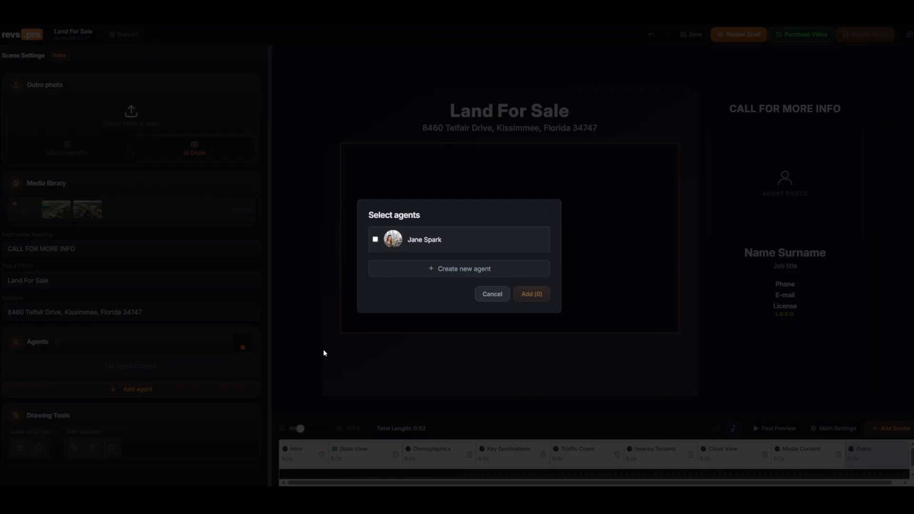
left_click(477, 270)
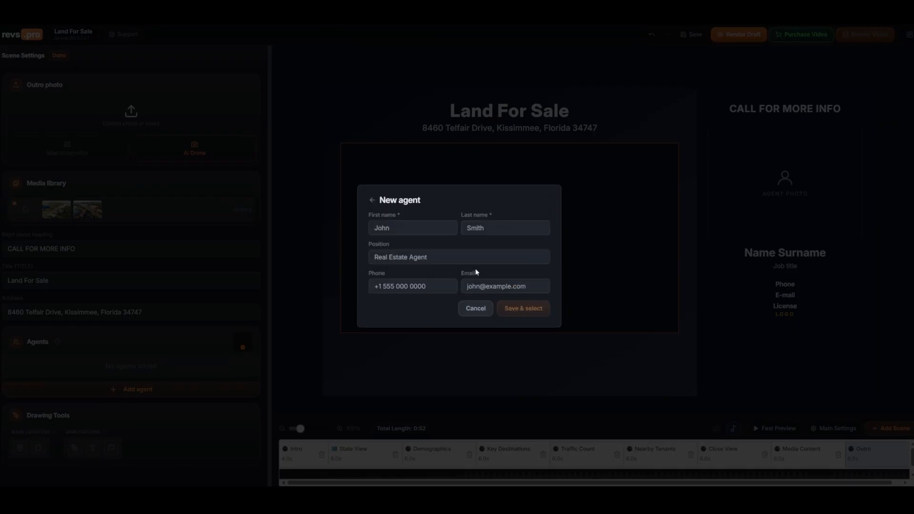
left_click(476, 309)
left_click(376, 239)
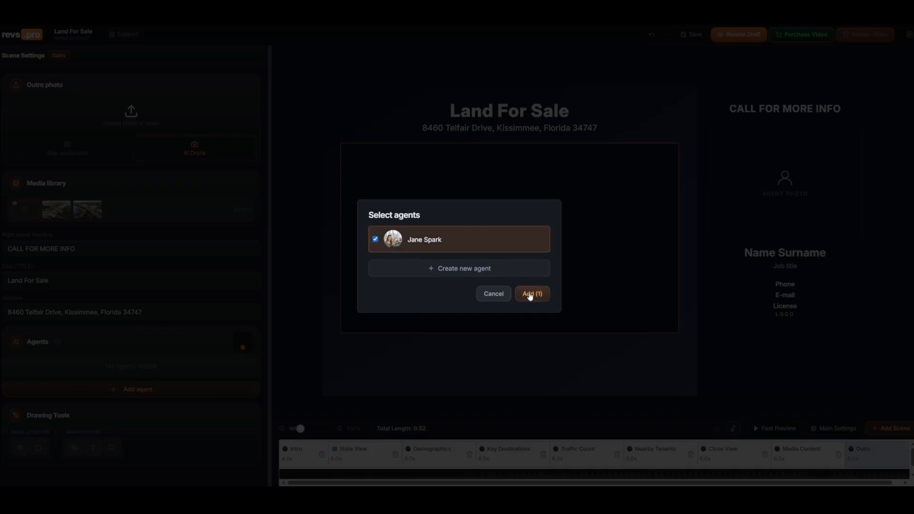
left_click(531, 296)
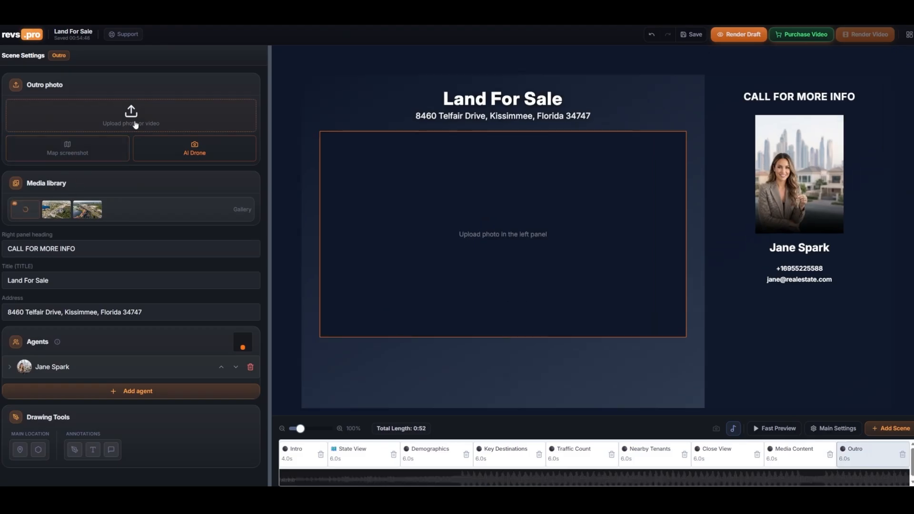
Generate an AI drone picture for the Outro scene
left_click(180, 150)
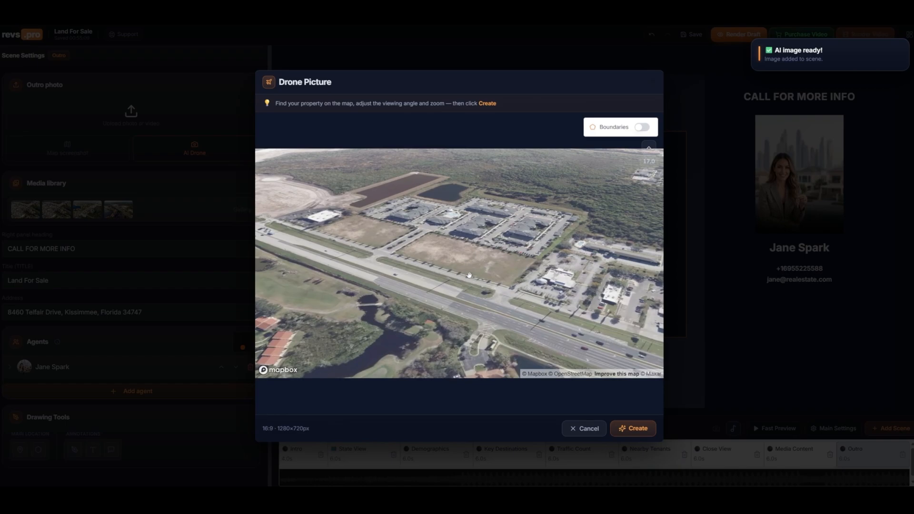
left_click(631, 426)
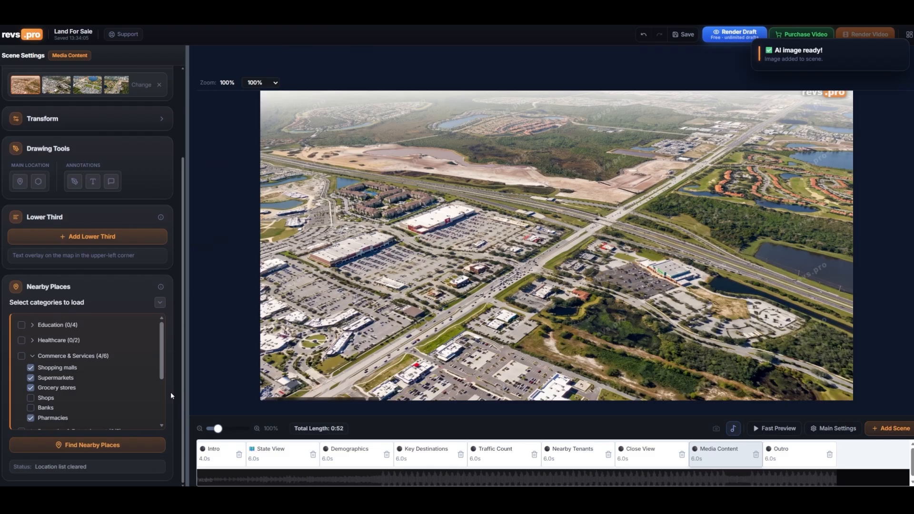
Find nearby places on the Media Content drone image and spread out the overlapping labels on the left
left_click(110, 445)
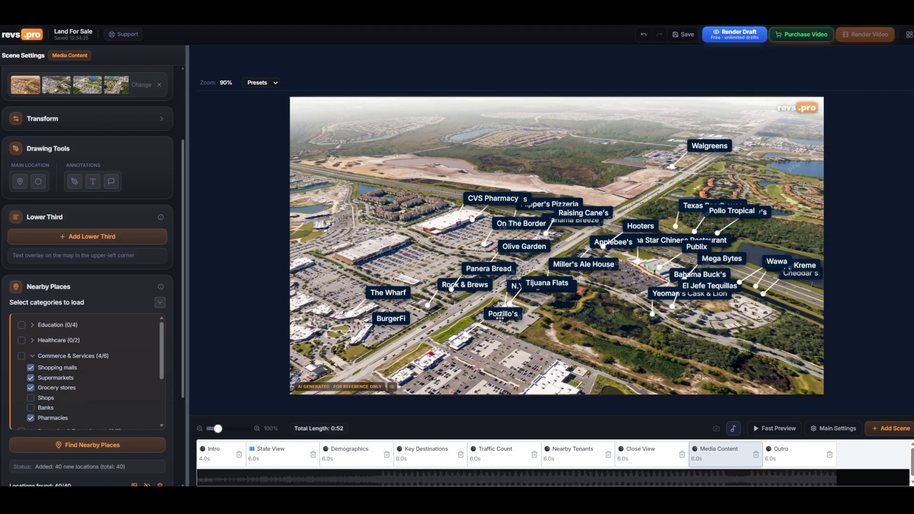
left_click_drag(382, 294, 342, 285)
left_click_drag(389, 319, 324, 328)
left_click_drag(462, 285, 401, 289)
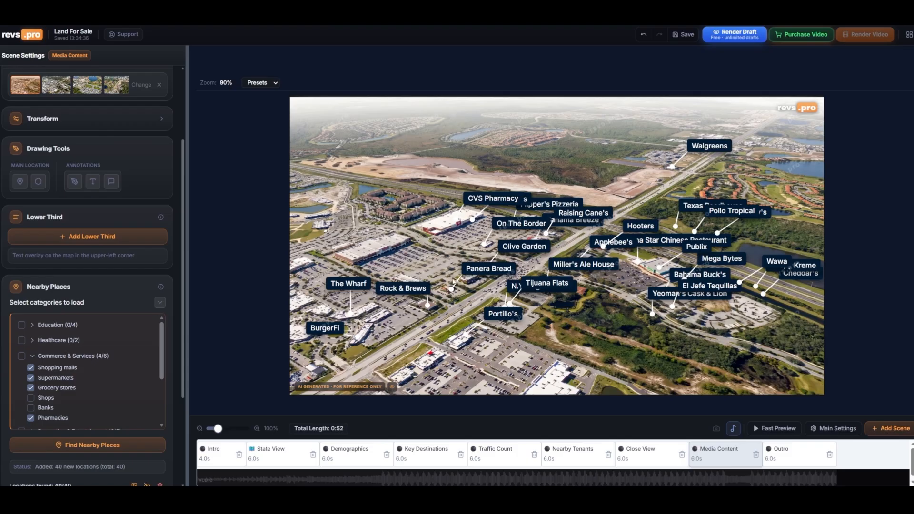
left_click_drag(489, 270, 438, 268)
Move the Walgreens marker and display it as a logo
left_click_drag(710, 146, 639, 153)
left_click(639, 153)
left_click(638, 141)
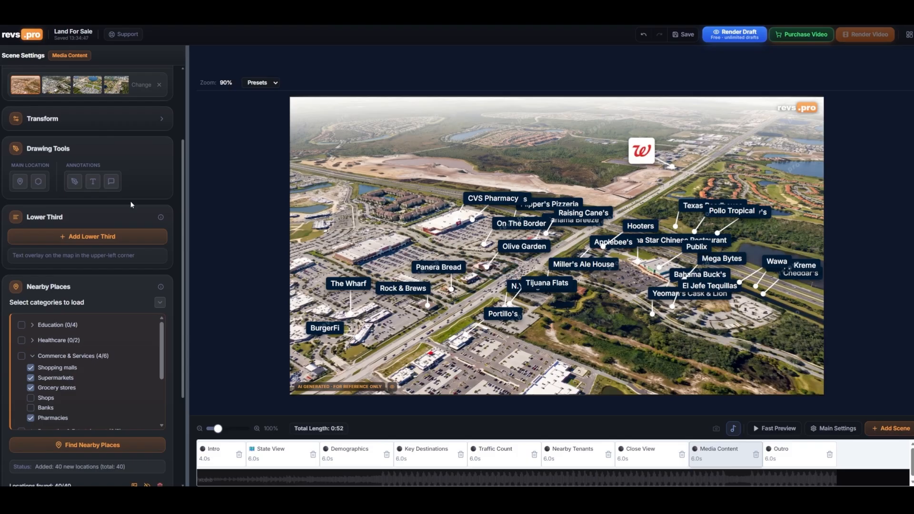
Place the main location marker on the drone image near the property
scroll(132, 205, "down", 3)
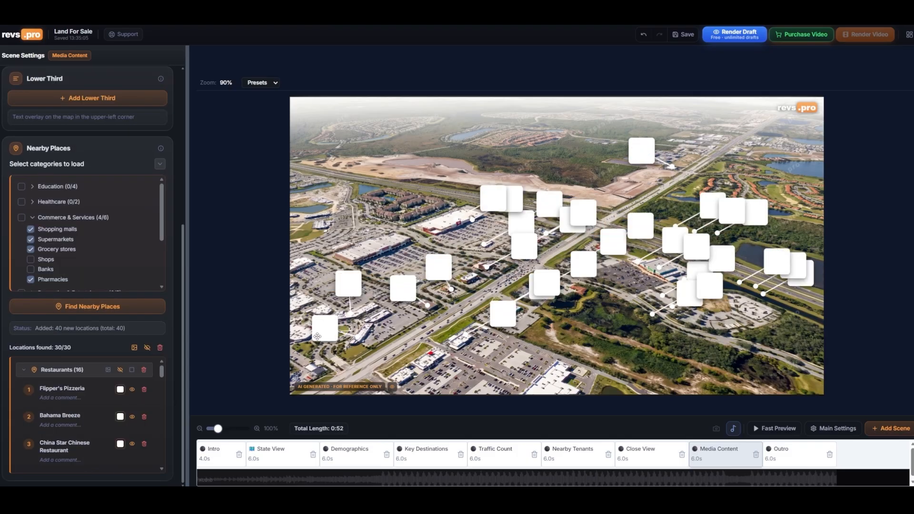
scroll(84, 200, "up", 3)
left_click(20, 179)
left_click(694, 157)
Rearrange the tenant logos across the centre of the drone image so they no longer overlap
left_click_drag(492, 198, 473, 191)
left_click_drag(403, 289, 407, 290)
left_click_drag(521, 223, 514, 259)
left_click_drag(550, 204, 527, 208)
left_click_drag(495, 227, 489, 227)
left_click_drag(581, 213, 563, 244)
left_click_drag(503, 315, 470, 314)
left_click_drag(547, 284, 521, 287)
left_click_drag(542, 288, 522, 326)
left_click_drag(584, 265, 569, 290)
left_click_drag(641, 227, 609, 219)
left_click_drag(614, 246, 599, 270)
left_click_drag(675, 240, 642, 240)
Delete one of the tenant logo markers
right_click(642, 236)
left_click(641, 212)
key("Delete")
Rearrange the remaining tenant logos on the right side of the drone image
mouse_move(711, 207)
left_mouse_down()
mouse_move(675, 208)
mouse_move(708, 214)
left_mouse_up()
left_click_drag(757, 212, 743, 217)
left_click_drag(699, 246, 663, 244)
left_click_drag(696, 270, 628, 309)
left_click_drag(709, 286, 695, 305)
left_click_drag(723, 259, 704, 263)
left_click_drag(777, 261, 752, 259)
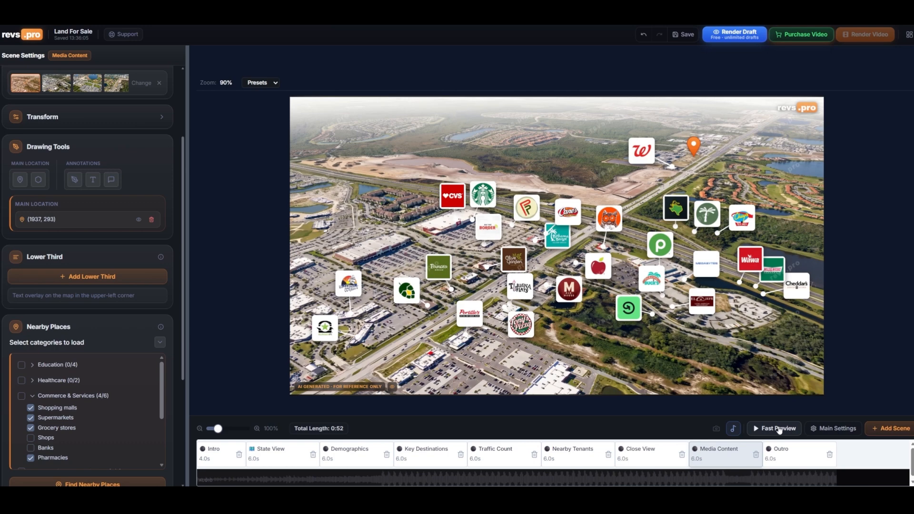
Play a fast preview and review the Close View, Media Content and Outro scenes
left_click(898, 481)
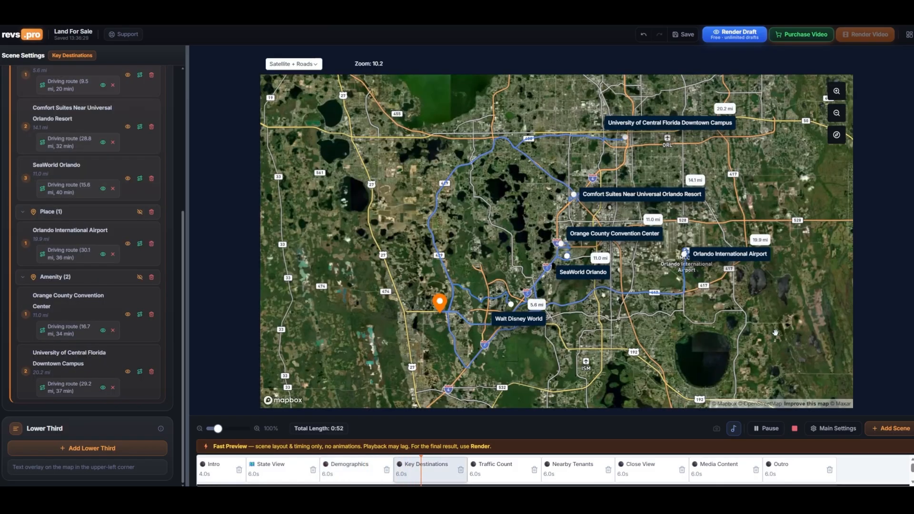
left_click(767, 428)
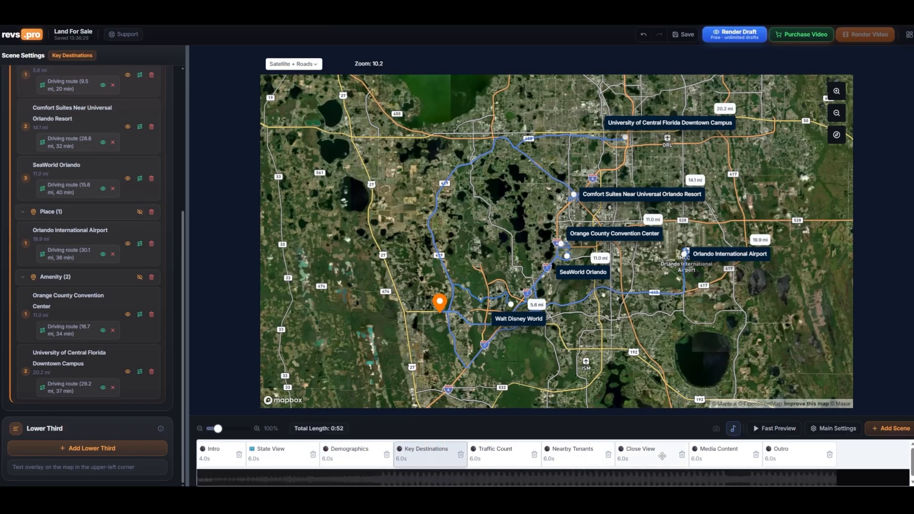
left_click(662, 456)
left_click(726, 455)
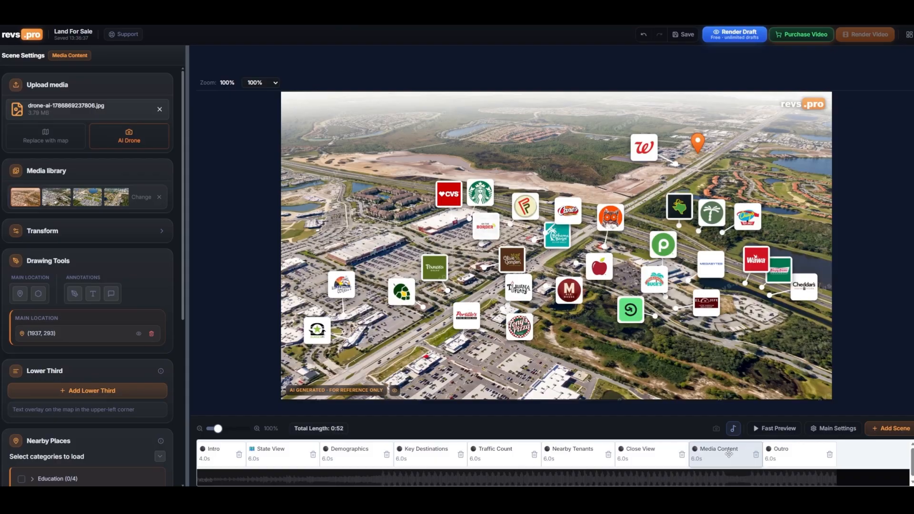
left_click(797, 451)
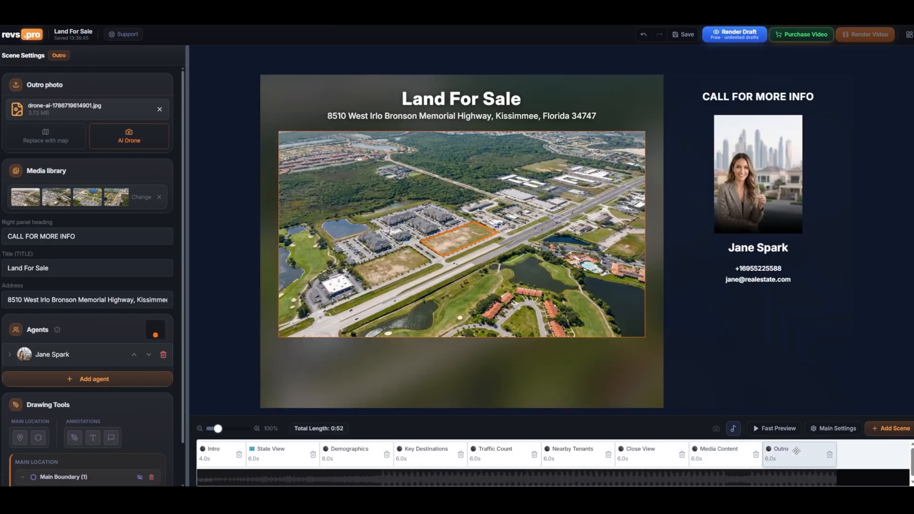
Render a draft of the video and open its draft preview from the projects dashboard
left_click(725, 33)
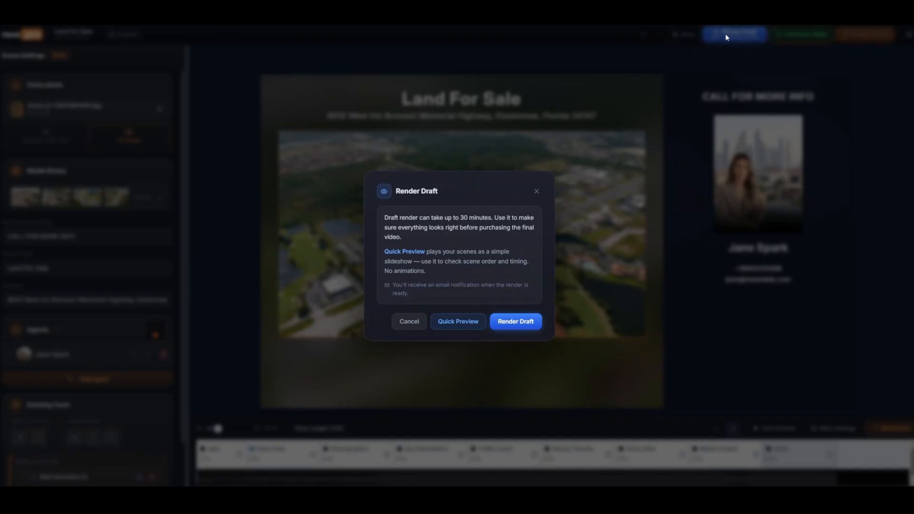
left_click(516, 322)
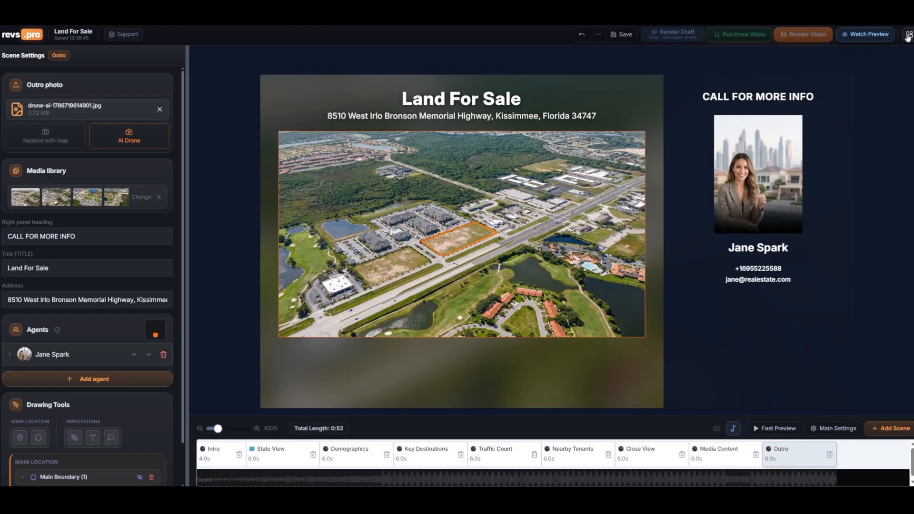
left_click(910, 36)
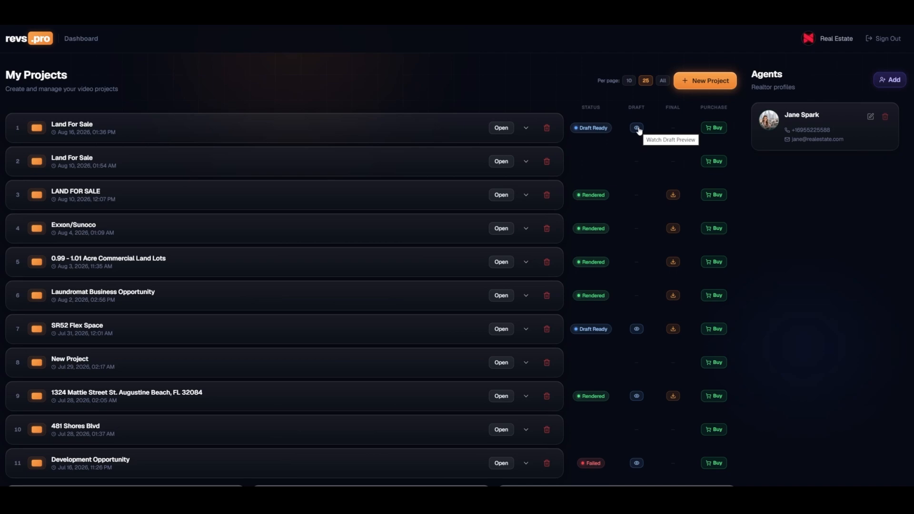
left_click(638, 129)
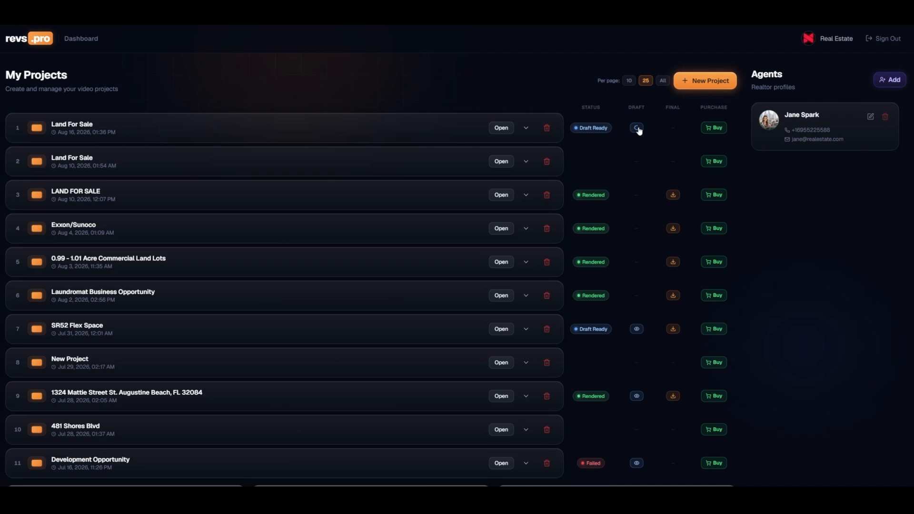